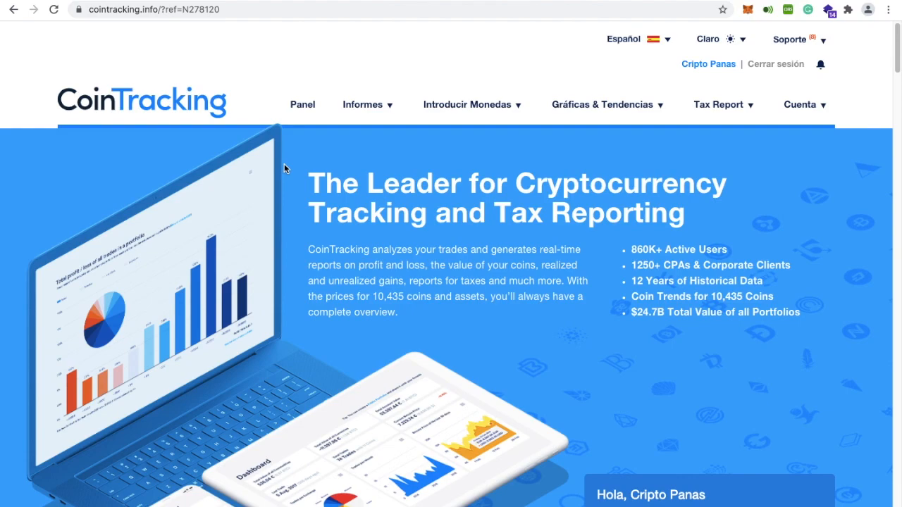
- Load the CoinTracking referral address and open the account's Panel dashboard
click(225, 10)
key(BackSpace)
text(0)
drag(225, 9, 80, 14)
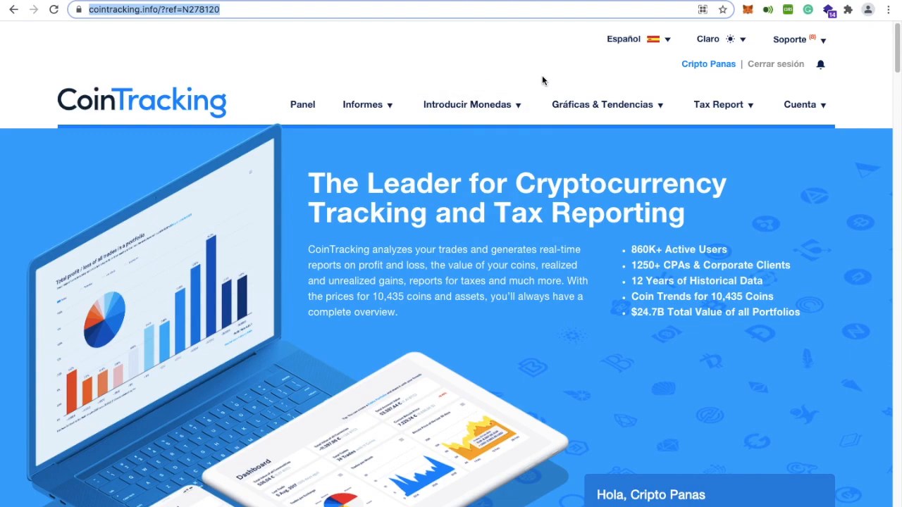
key(Return)
click(311, 109)
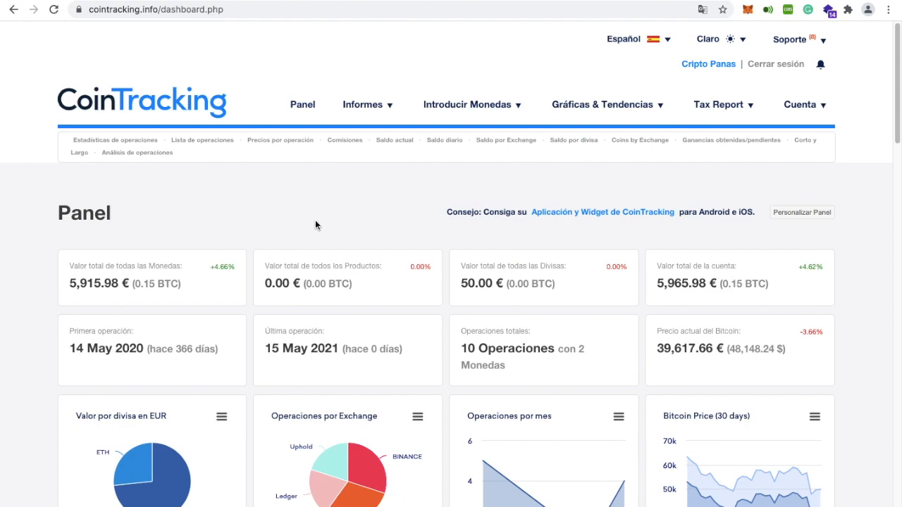
- Open the account configuration page and review its general, personal and email settings
mouse_move(467, 100)
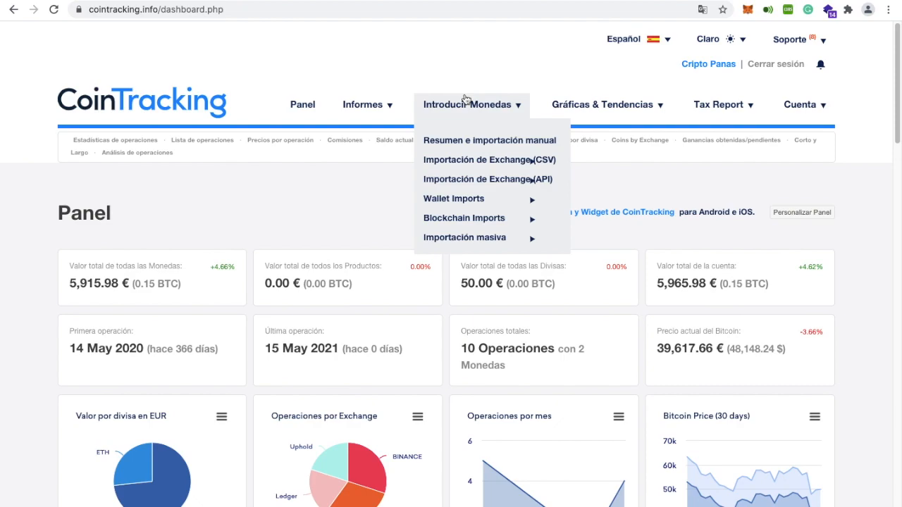
mouse_move(739, 109)
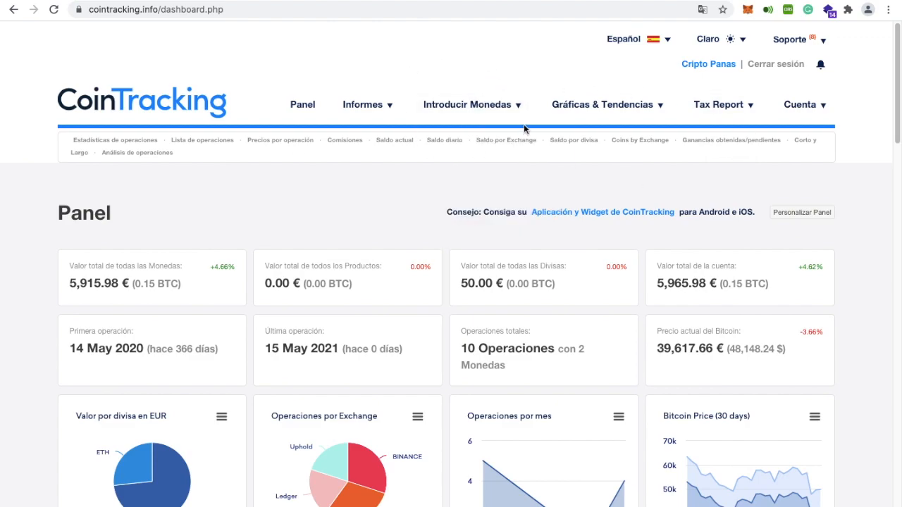
mouse_move(810, 108)
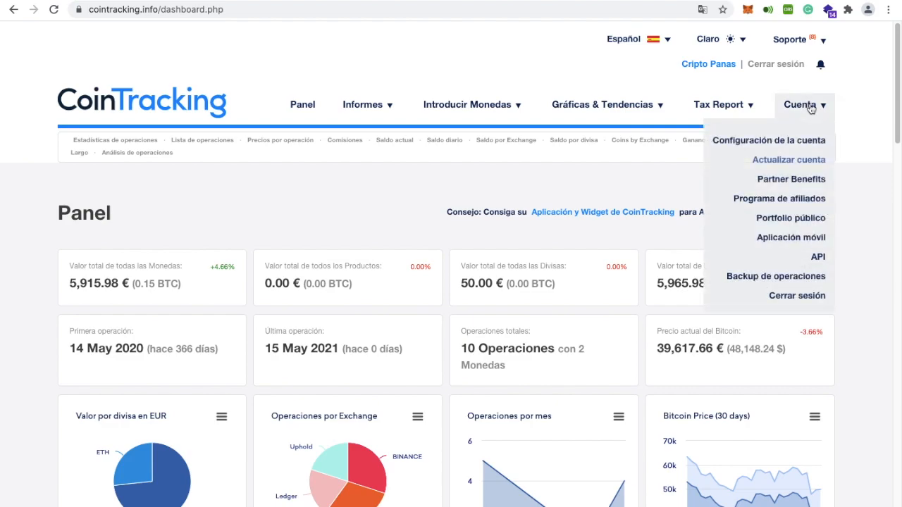
click(797, 141)
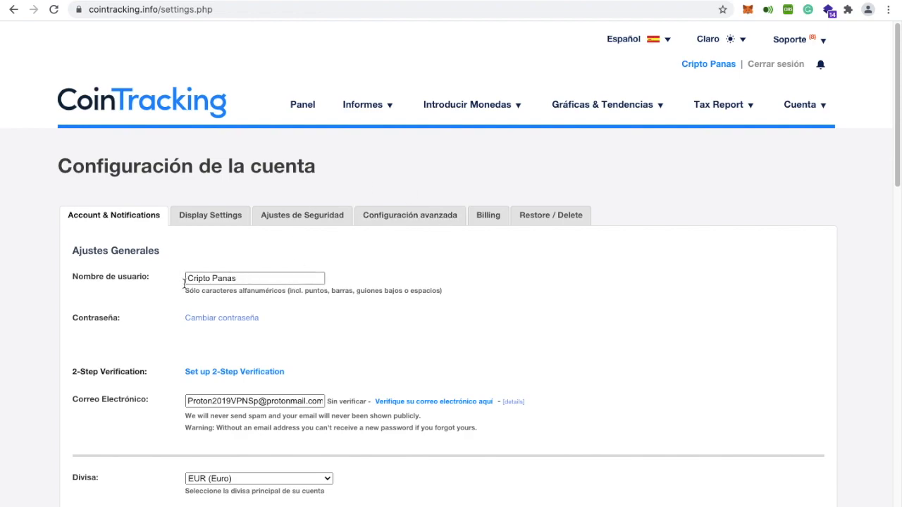
scroll(437, 321, down, 3)
scroll(438, 322, down, 5)
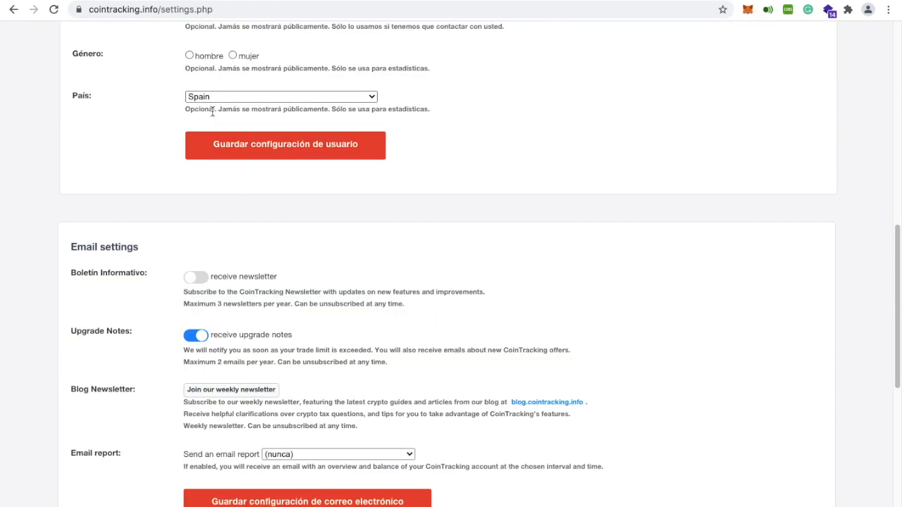
scroll(213, 112, up, 1)
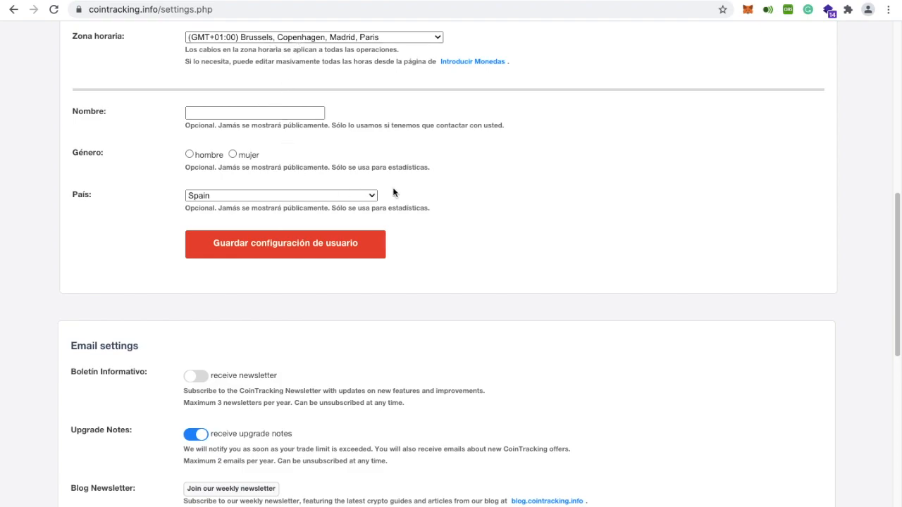
scroll(528, 171, up, 5)
- Return to the Panel dashboard and open the Binance exchange CSV import page
click(291, 107)
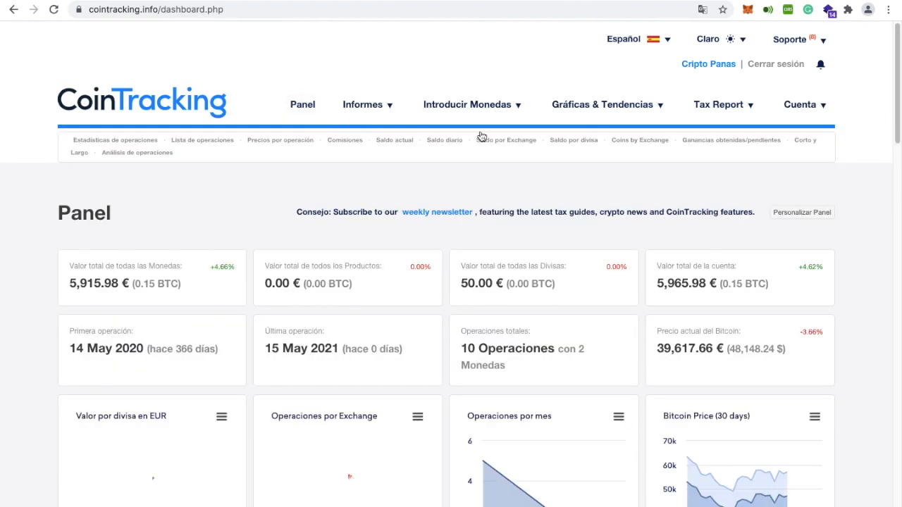
mouse_move(467, 106)
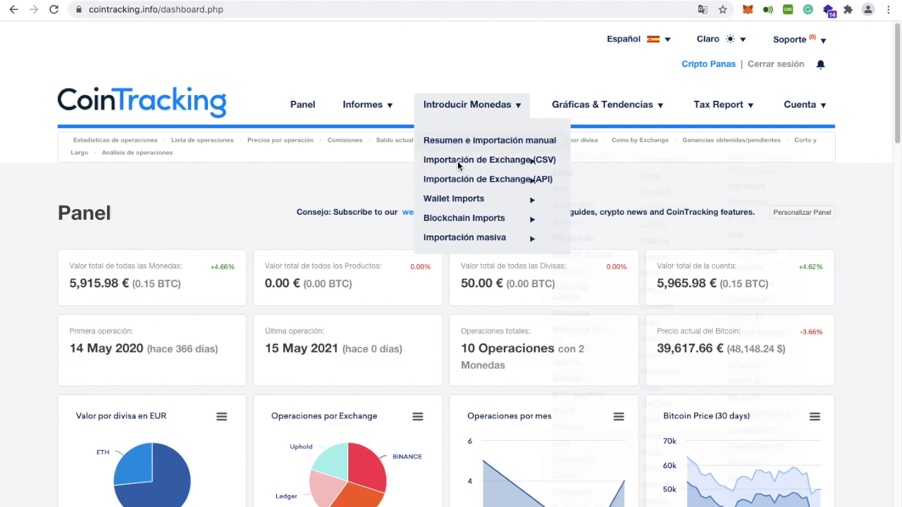
mouse_move(457, 161)
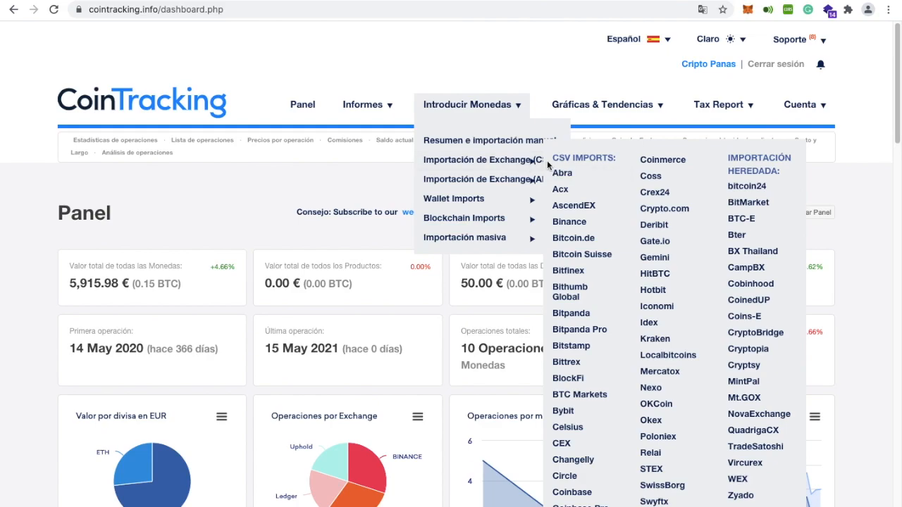
click(575, 222)
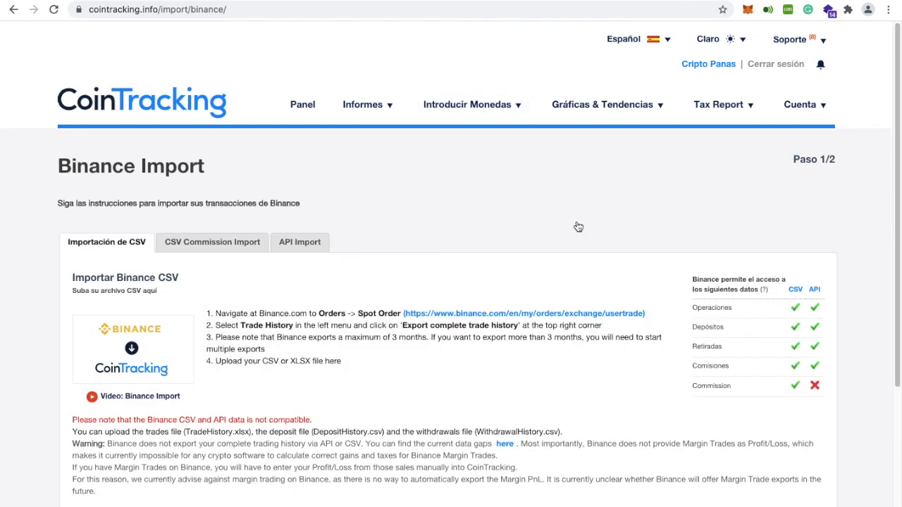
- Examine the Binance CSV import instructions, marking the export period limit and the deposit and withdrawal file names
scroll(598, 190, down, 1)
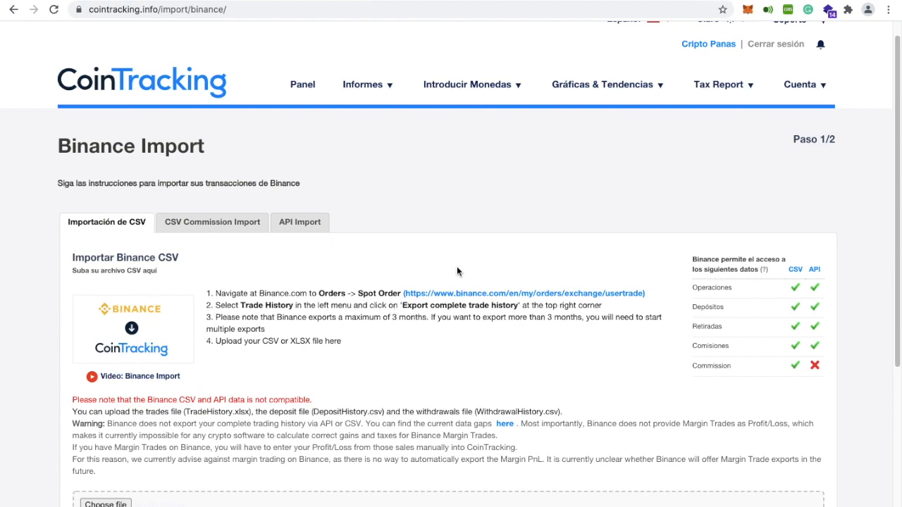
scroll(440, 278, down, 2)
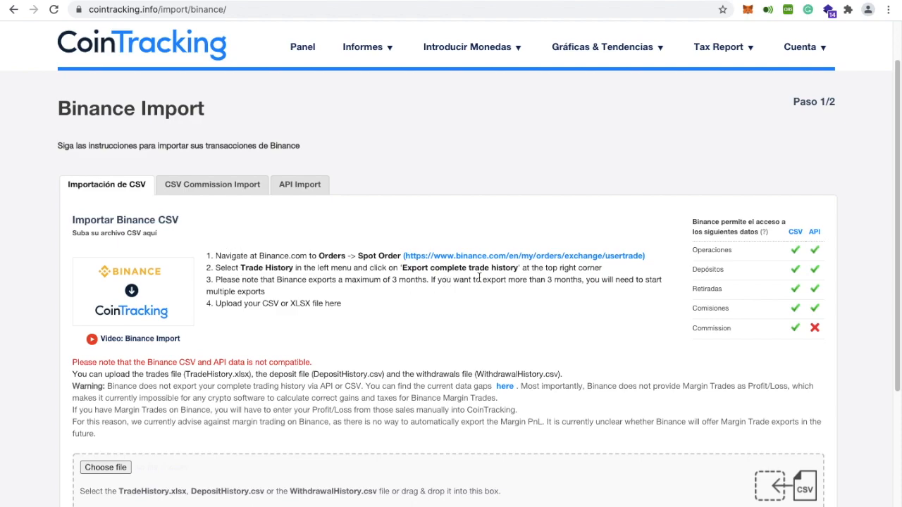
drag(541, 280, 583, 280)
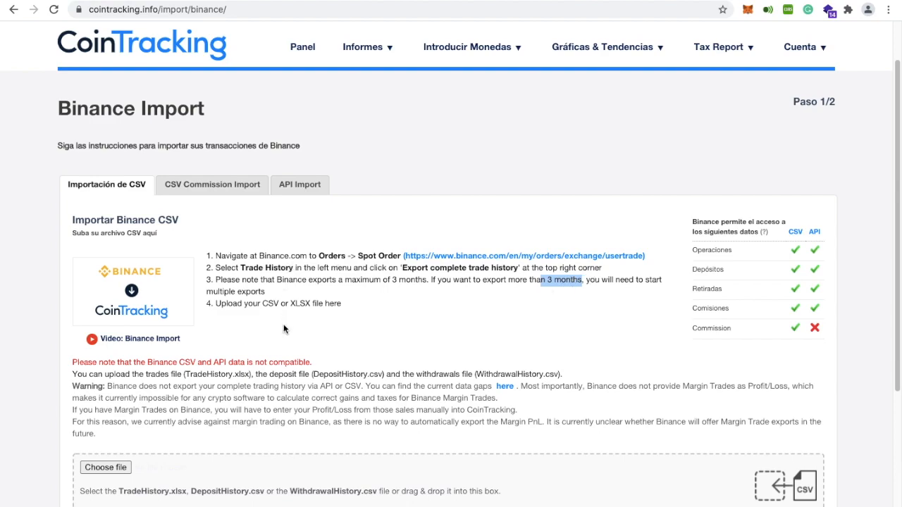
scroll(284, 329, down, 1)
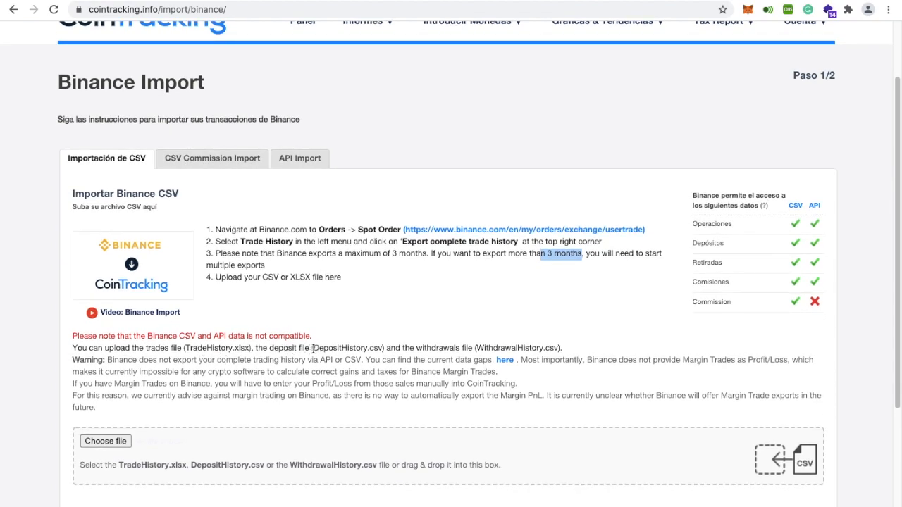
click(314, 347)
drag(314, 348, 358, 352)
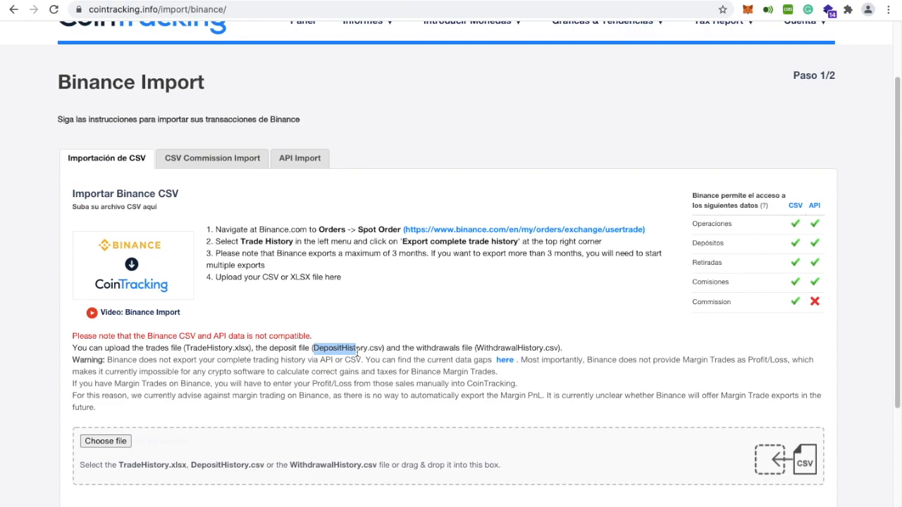
drag(417, 348, 475, 348)
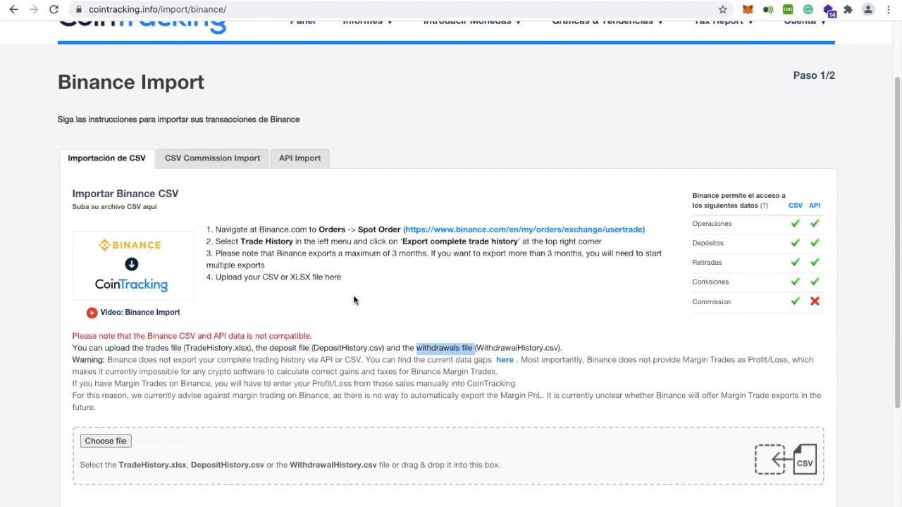
- Open the Uphold import page from the list of exchange CSV imports
scroll(353, 300, up, 2)
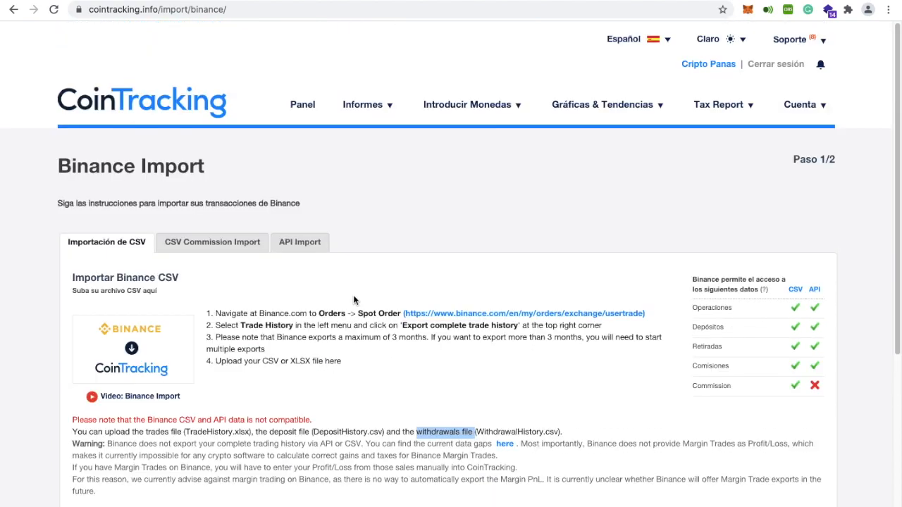
mouse_move(455, 116)
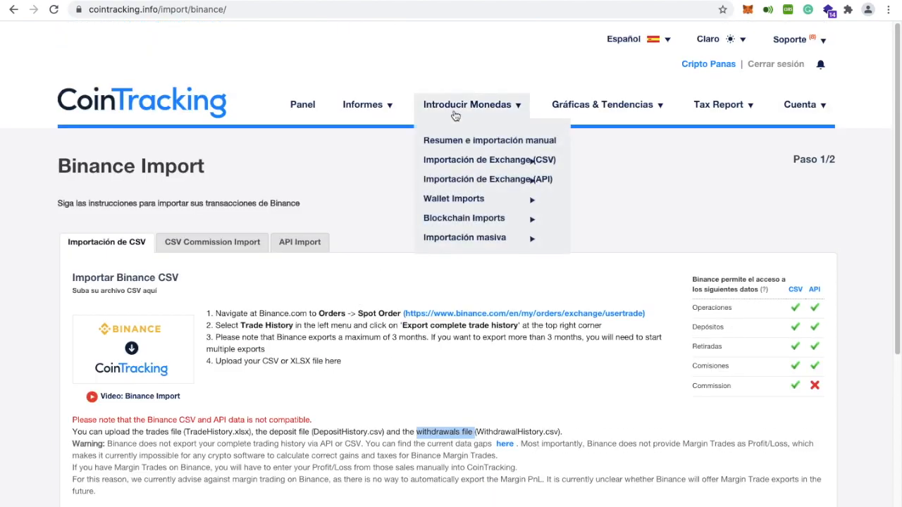
mouse_move(457, 159)
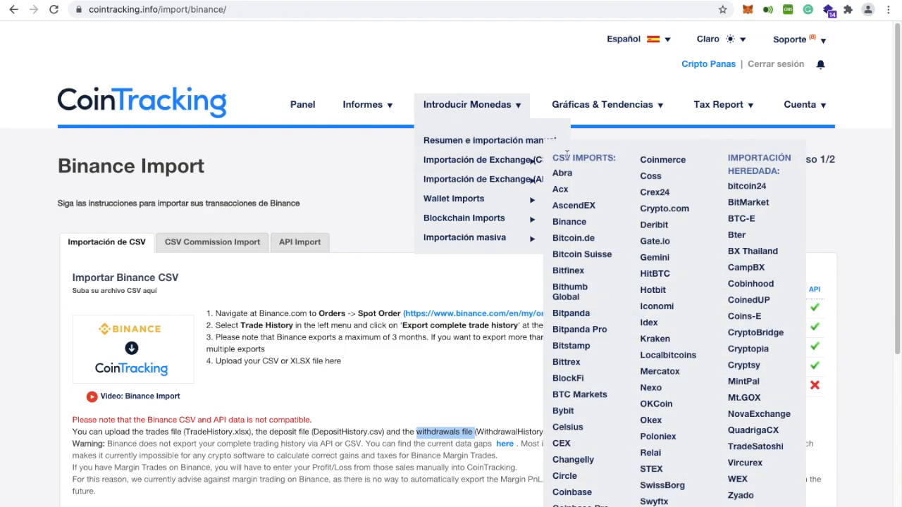
scroll(639, 261, down, 2)
scroll(640, 261, down, 1)
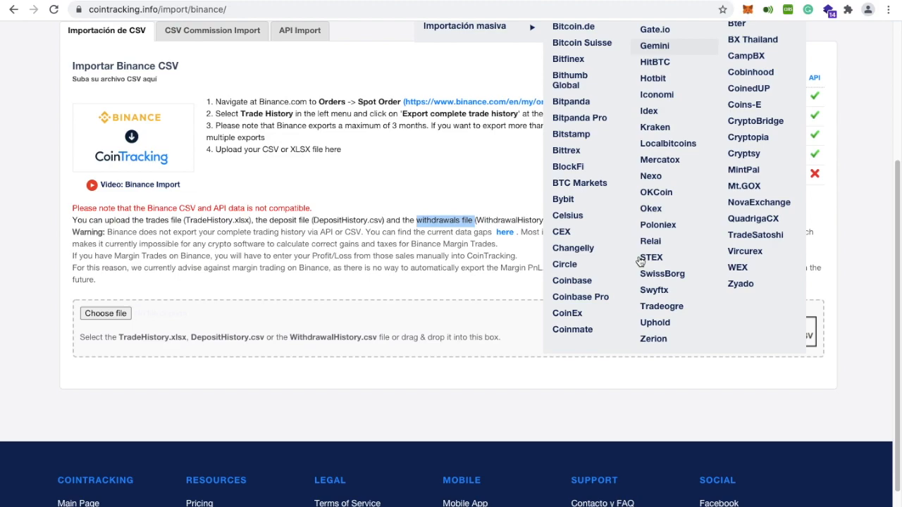
click(665, 328)
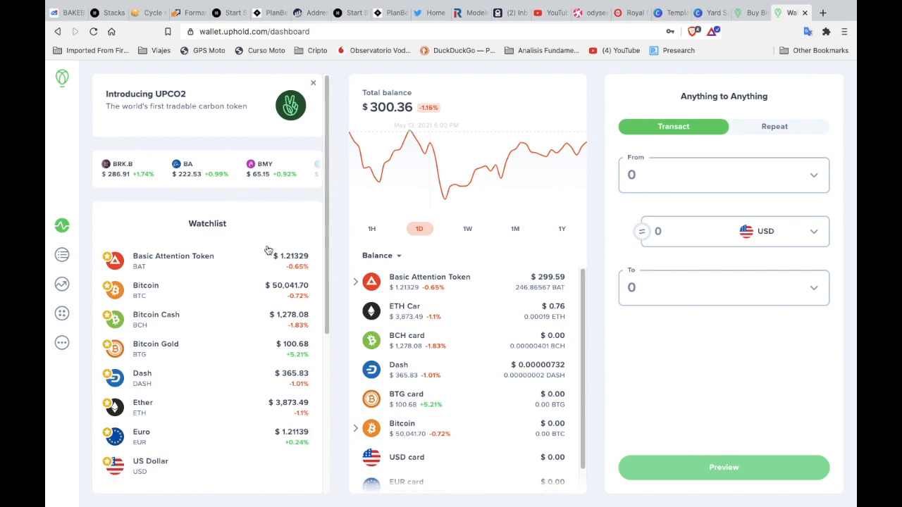
- In the Uphold wallet, switch to the classic view and generate the Transaction History report from the account activity
click(62, 345)
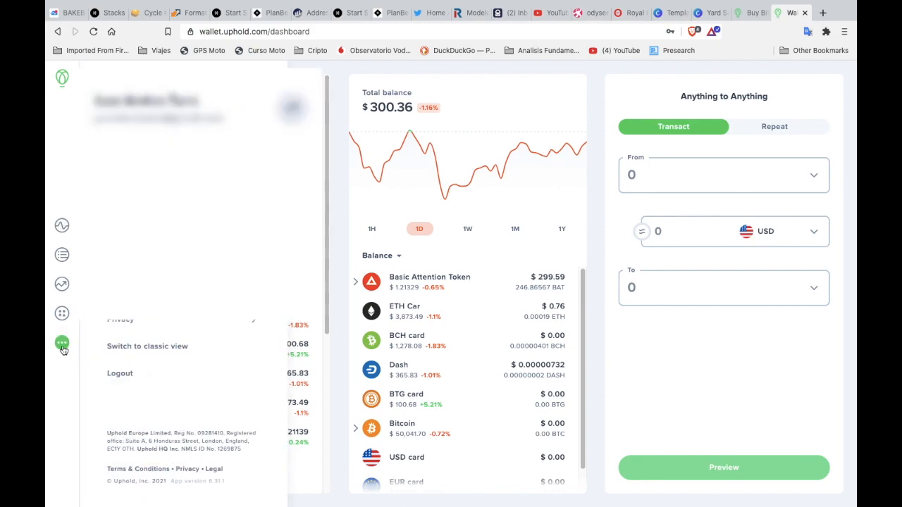
click(133, 348)
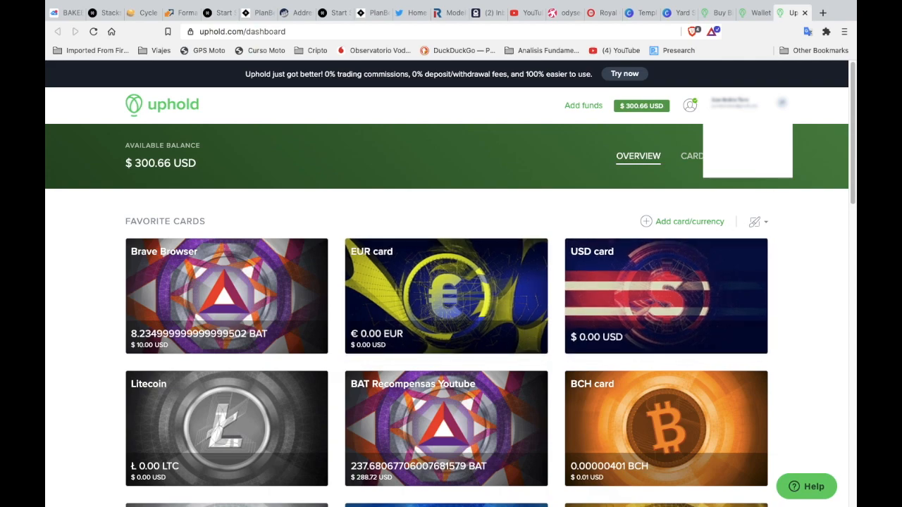
click(726, 156)
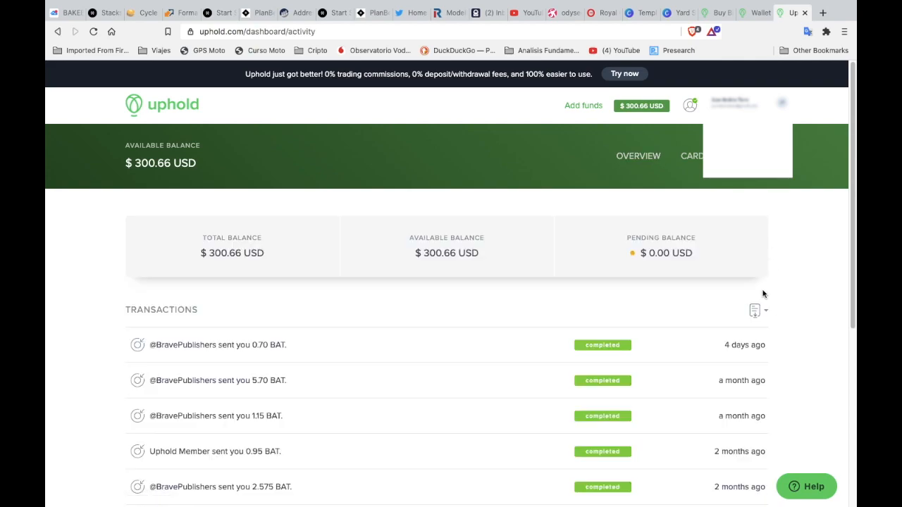
click(756, 312)
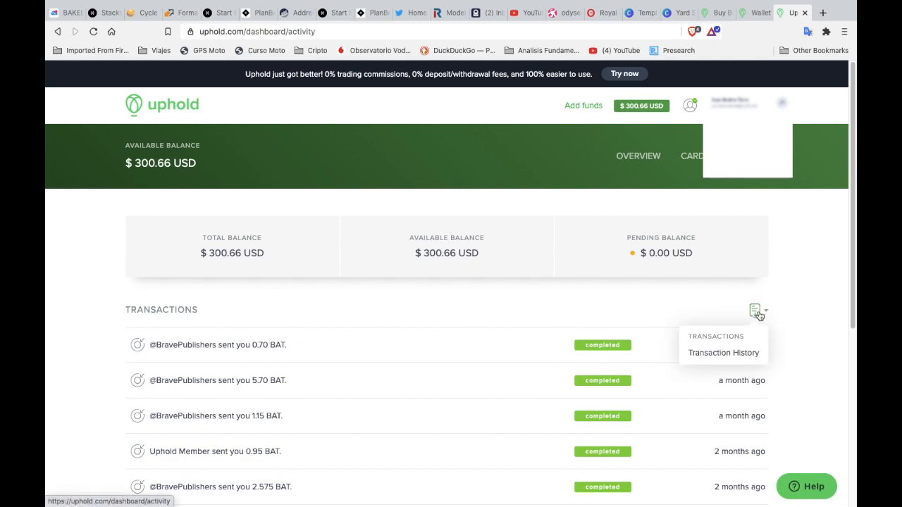
click(725, 353)
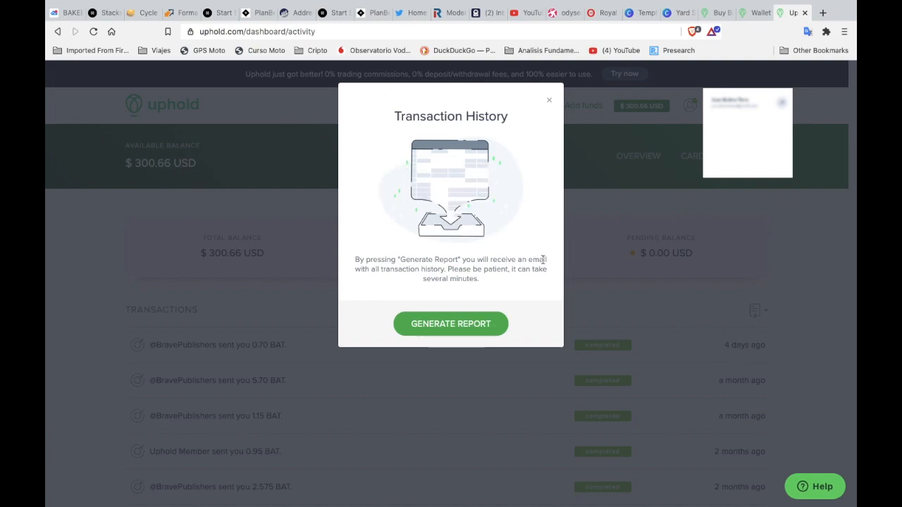
click(474, 328)
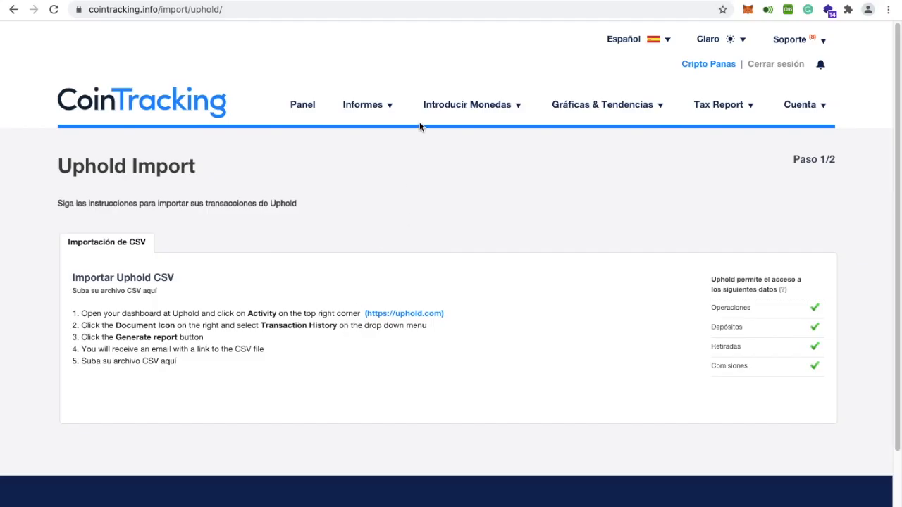
- Back in CoinTracking, open the Coinbase import page from the exchange CSV imports
mouse_move(463, 114)
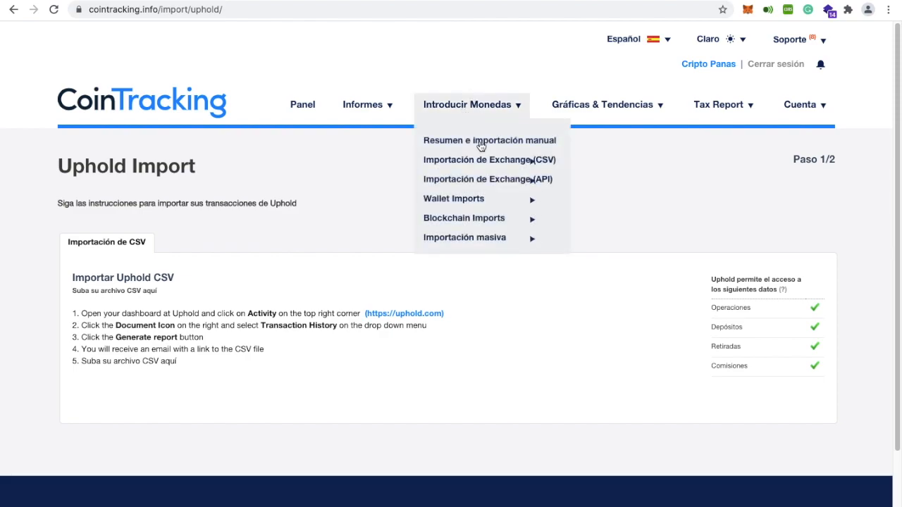
mouse_move(475, 168)
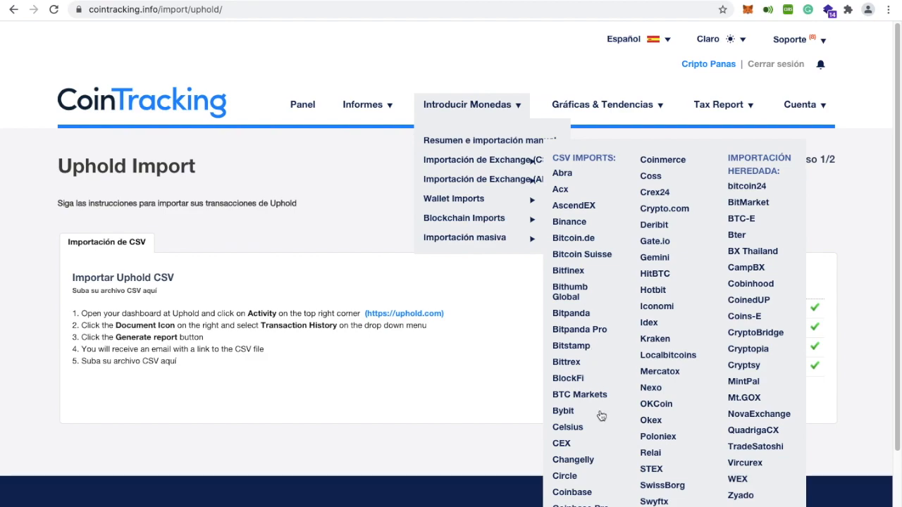
click(589, 492)
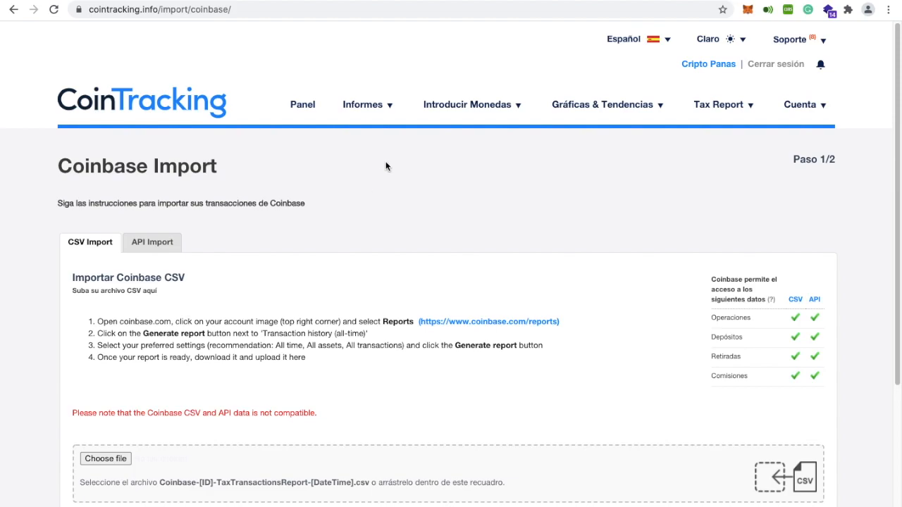
- Open the overview and manual import page and sort the listed operations by exchange in ascending order
mouse_move(379, 106)
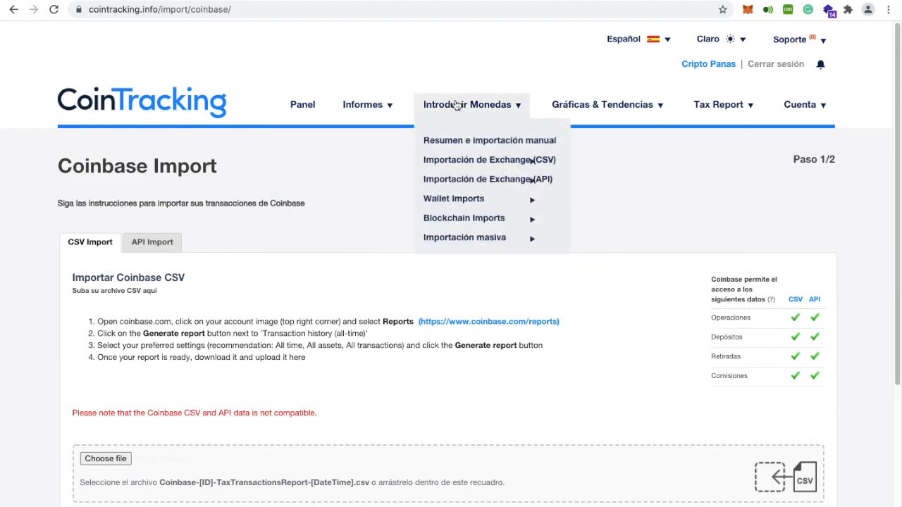
click(460, 141)
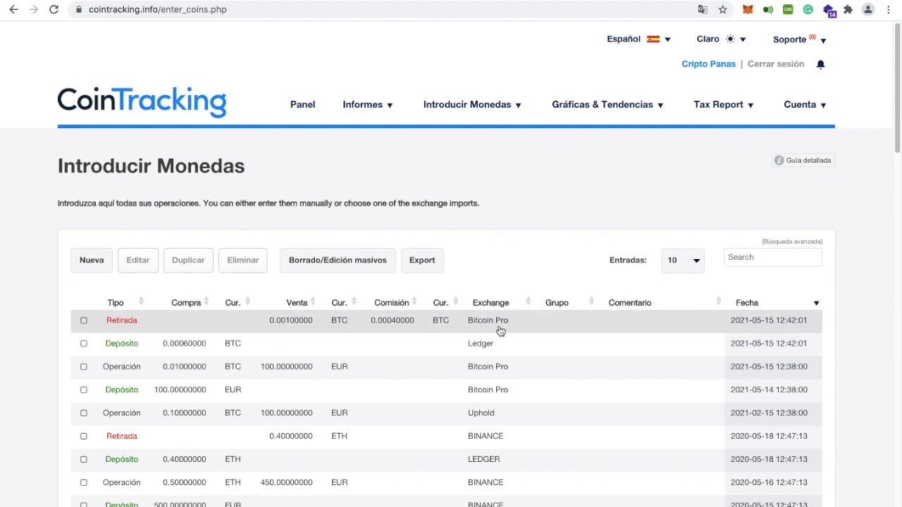
click(489, 302)
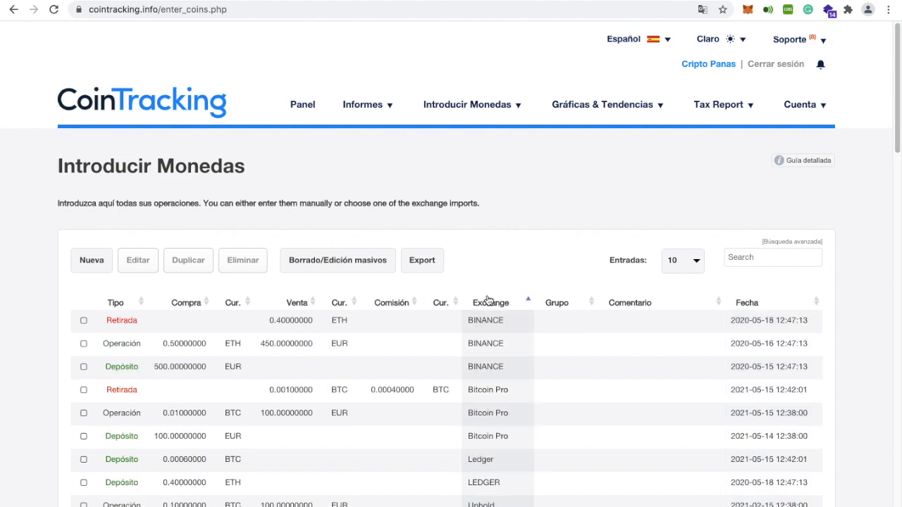
- Look over the listed operations and open the Saldo por Exchange report in a new tab
scroll(488, 302, down, 1)
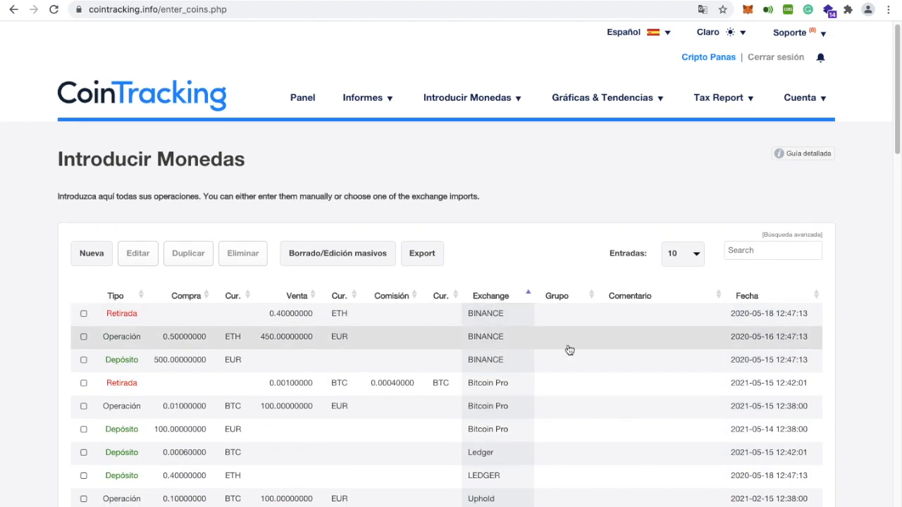
scroll(568, 348, down, 2)
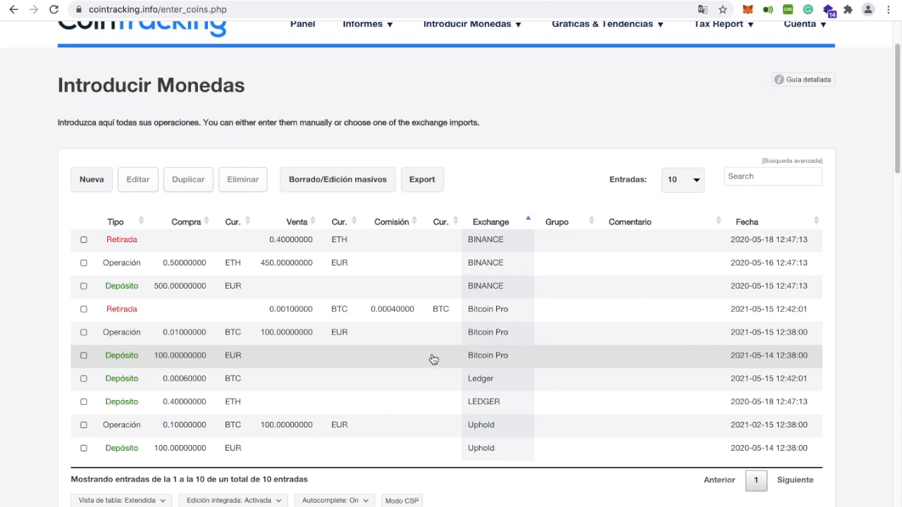
scroll(432, 359, up, 2)
mouse_move(371, 99)
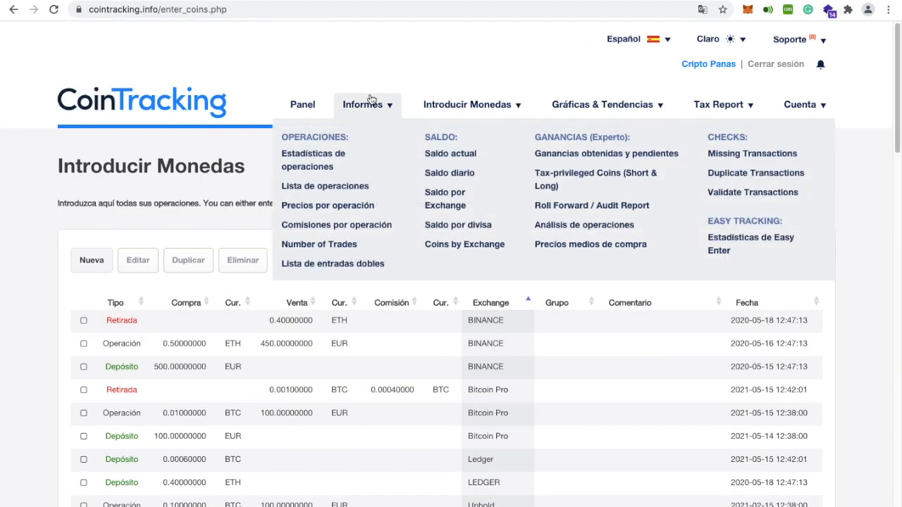
right_click(445, 206)
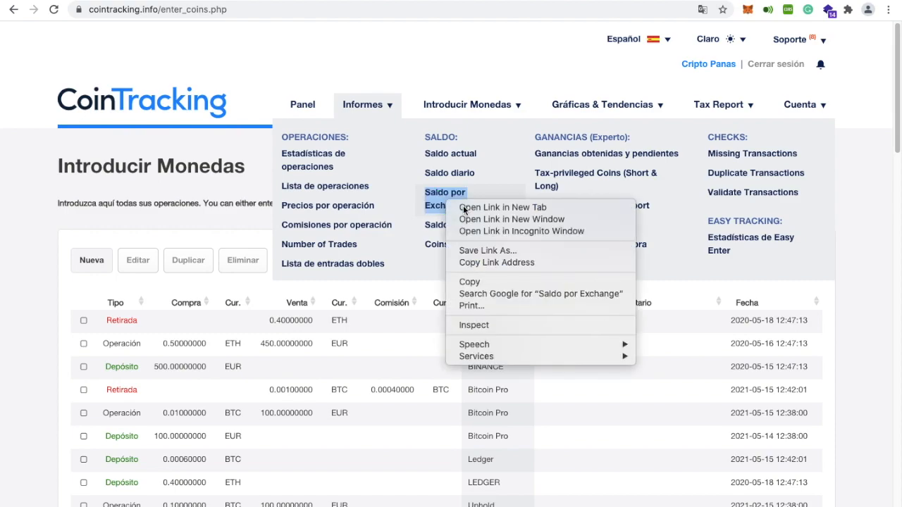
click(516, 203)
click(516, 203)
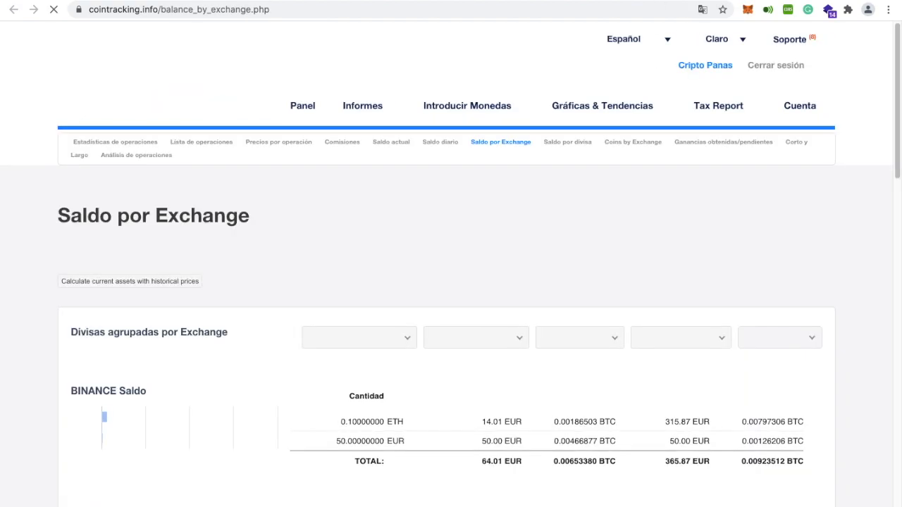
- Examine the BINANCE, Bitcoin Pro and Ledger balances in the Saldo por Exchange report, including the BTC and ETH amounts
scroll(504, 206, down, 3)
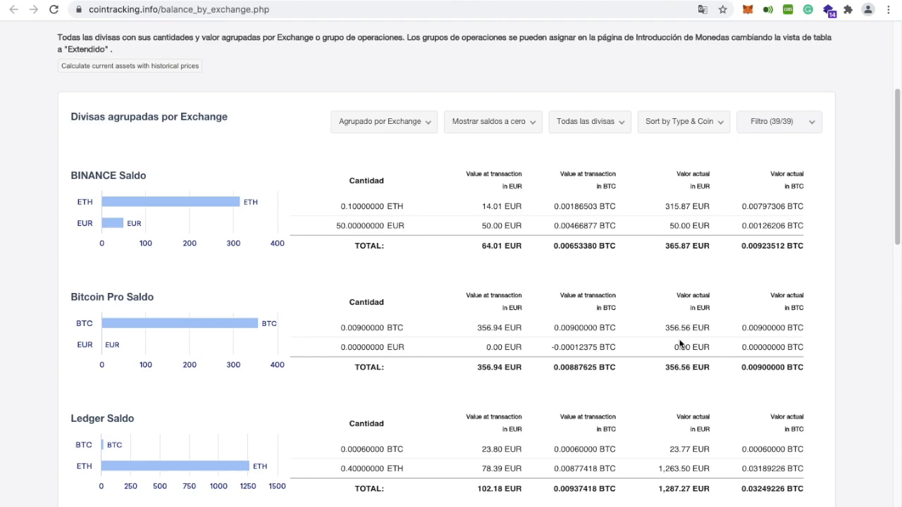
drag(339, 328, 401, 328)
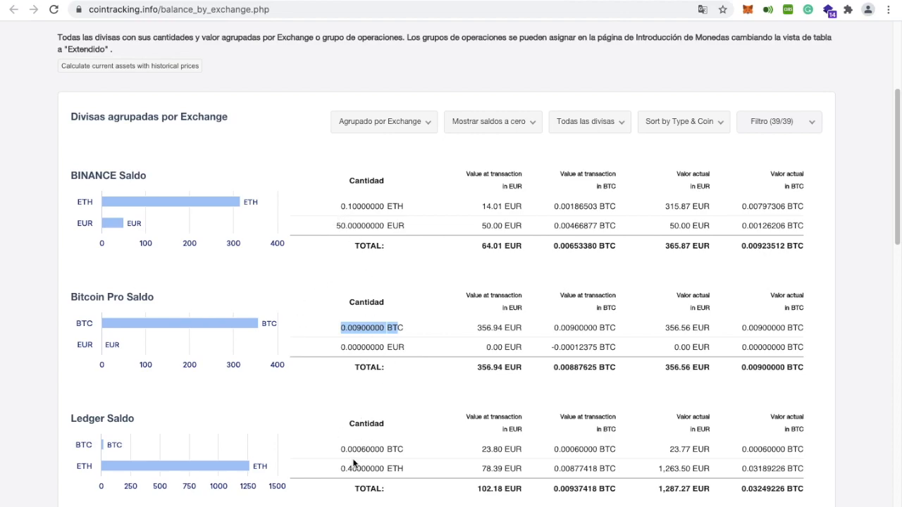
drag(341, 449, 392, 449)
drag(339, 469, 380, 468)
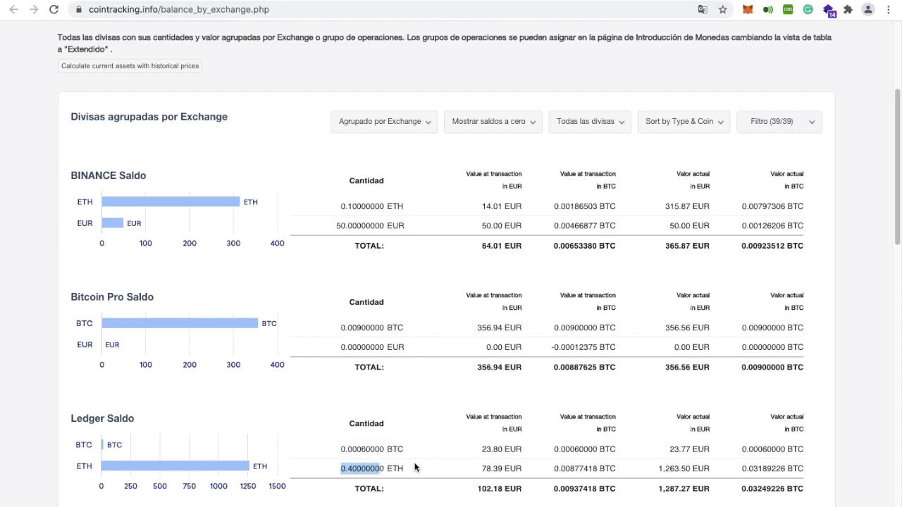
mouse_move(362, 506)
scroll(431, 258, up, 3)
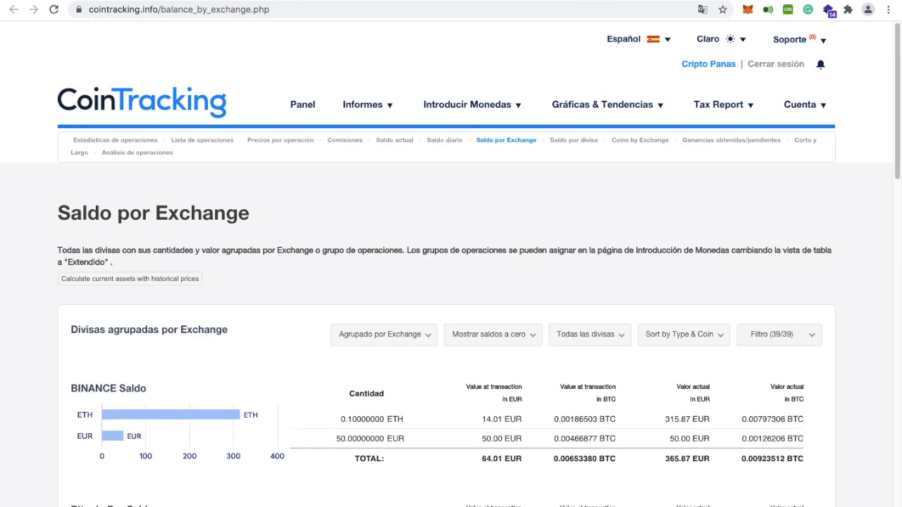
- Back in Introducir Monedas, select the four UPHOLD BAT operations, edit them together as Regalo/Propina and update them
mouse_move(486, 0)
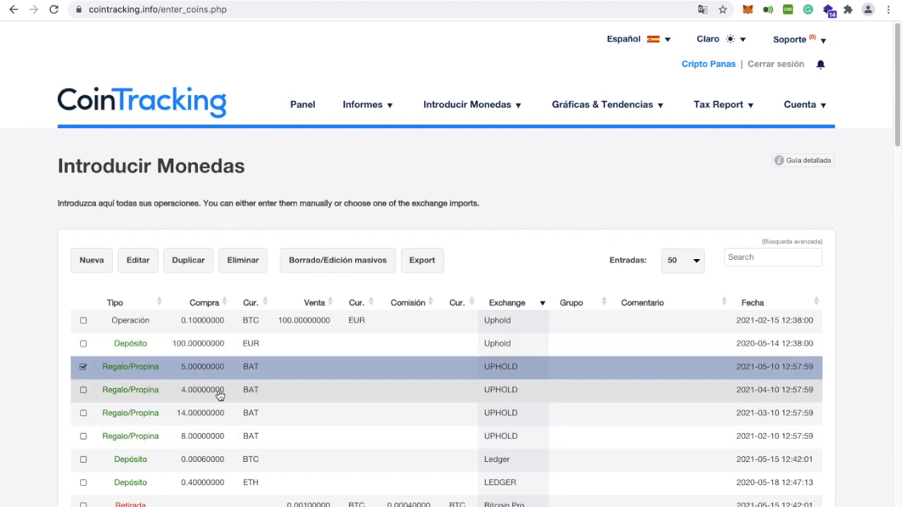
click(83, 367)
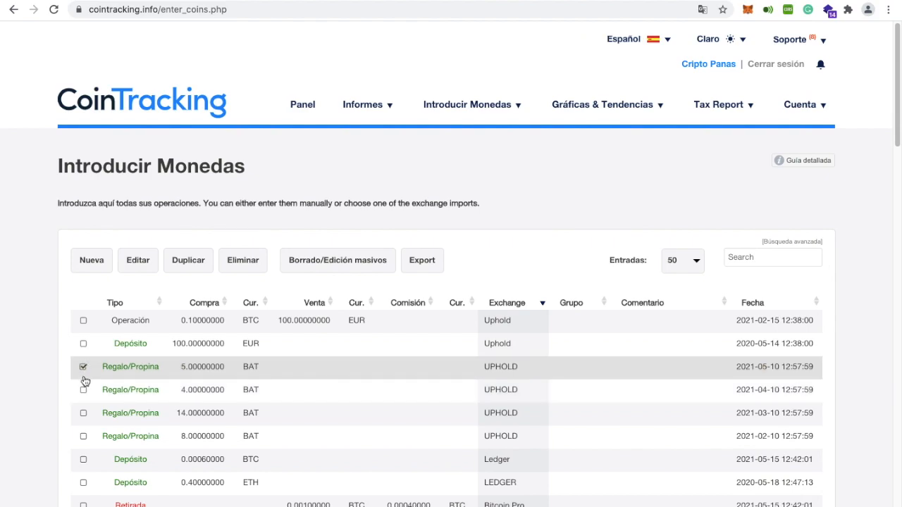
shift+click(85, 438)
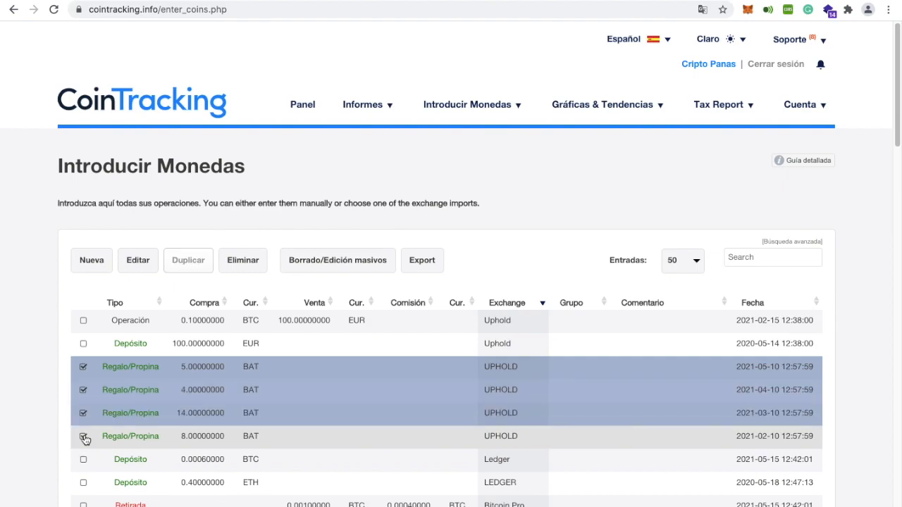
click(136, 262)
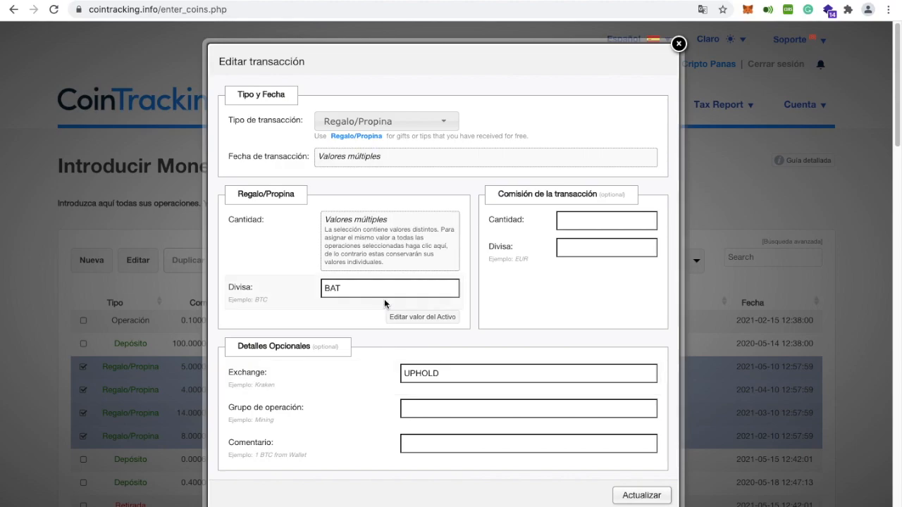
click(632, 500)
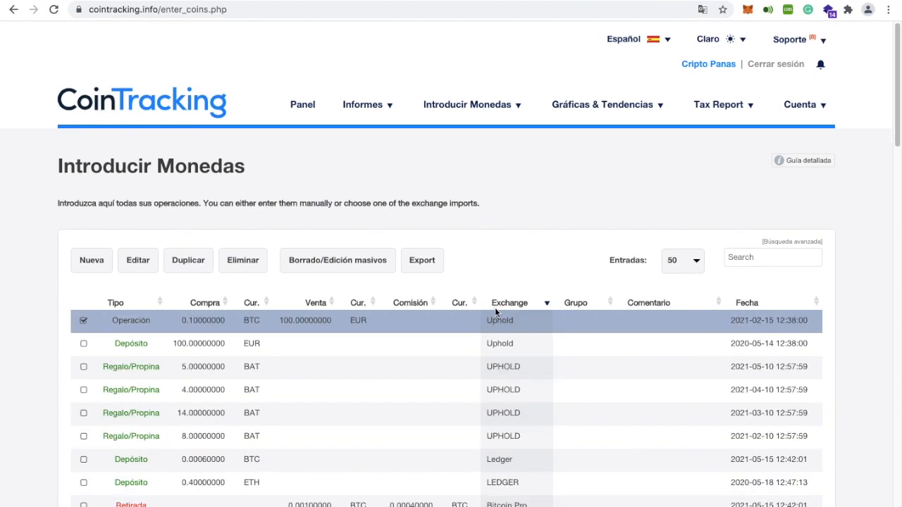
- View the account's Panel and return to the overview and manual import page
click(305, 109)
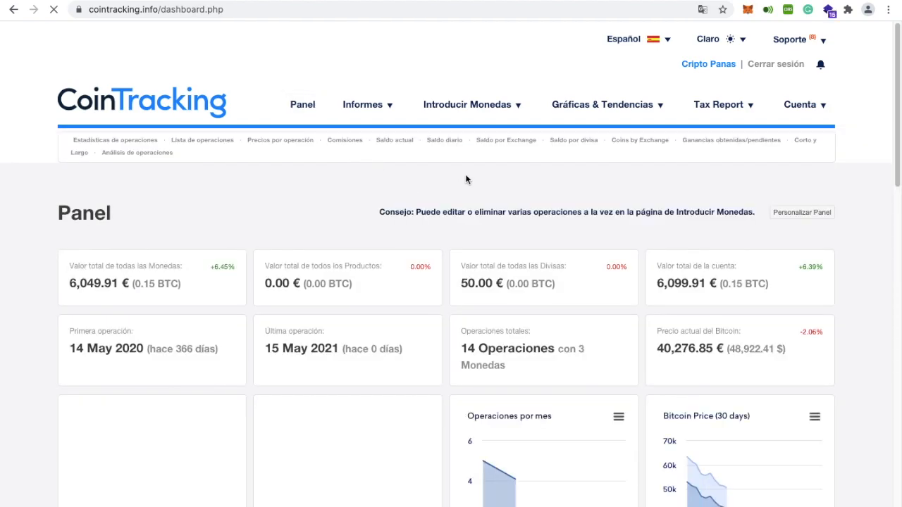
mouse_move(474, 106)
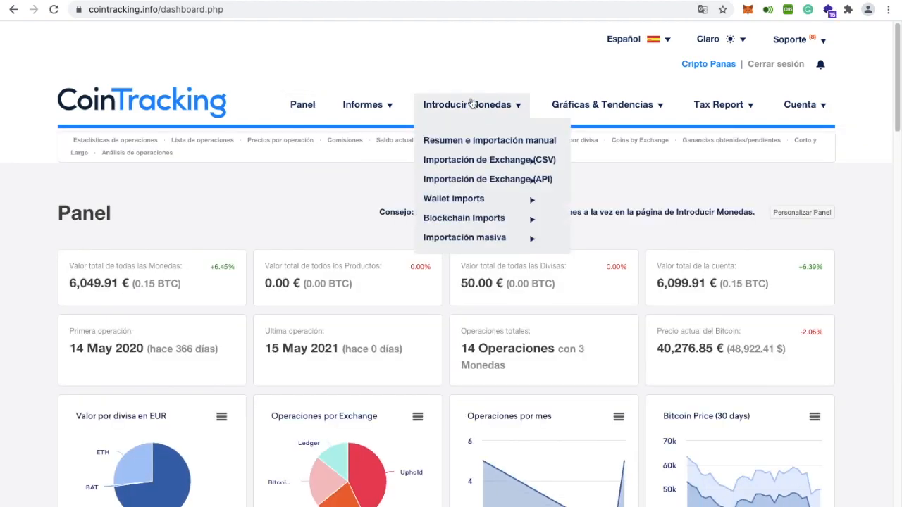
click(465, 142)
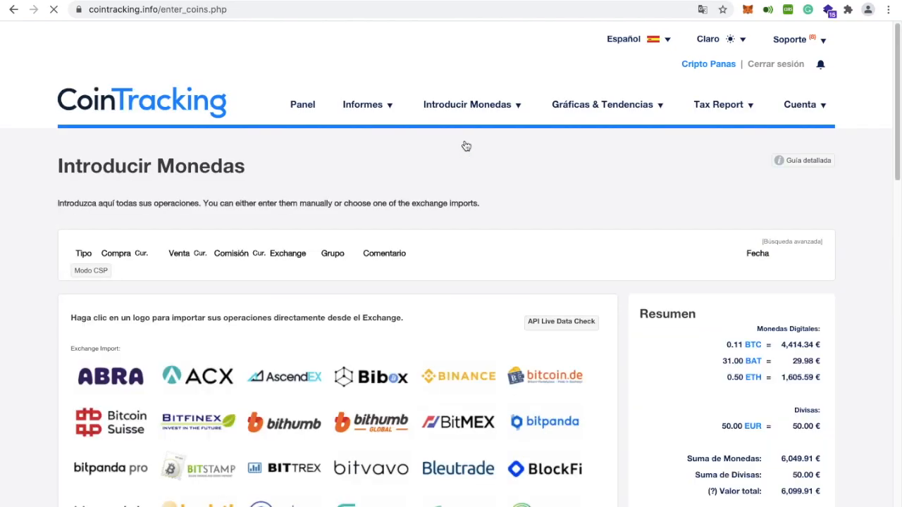
- Start a new transaction of type Depósito with an amount of 150 and the currency EUR
click(85, 262)
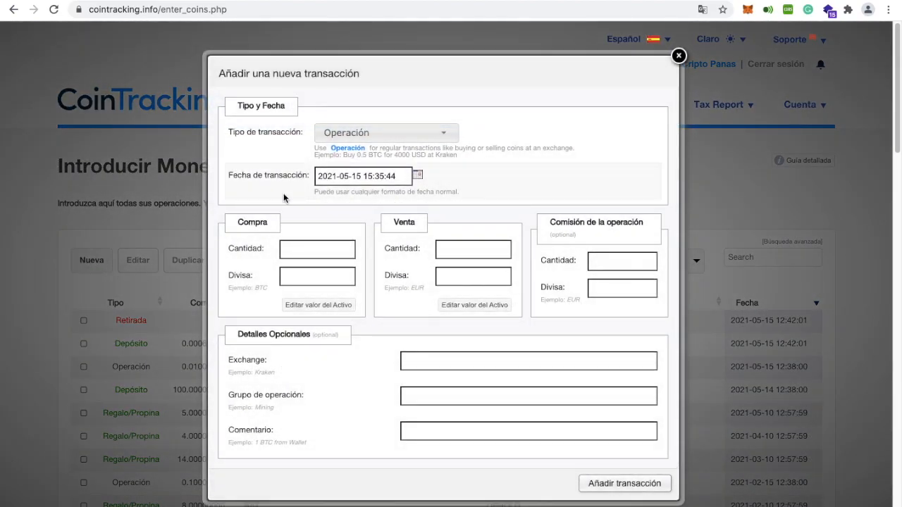
click(439, 138)
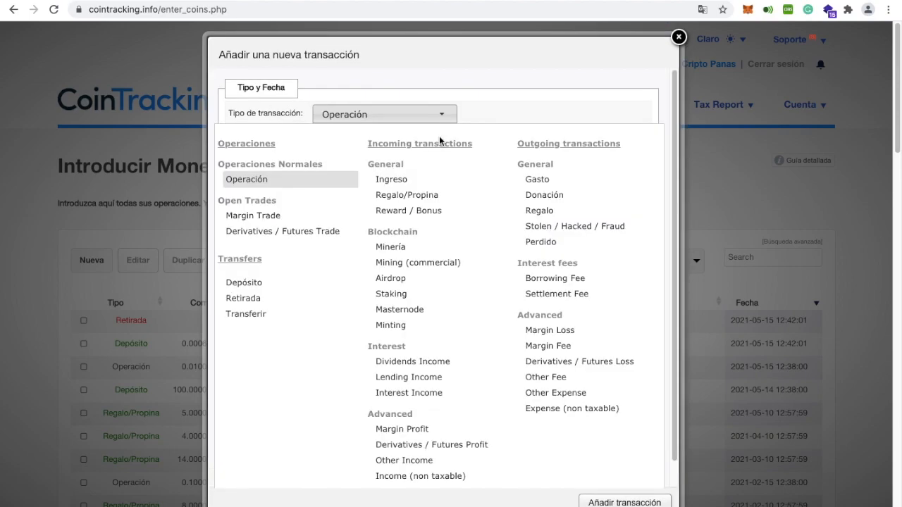
click(276, 284)
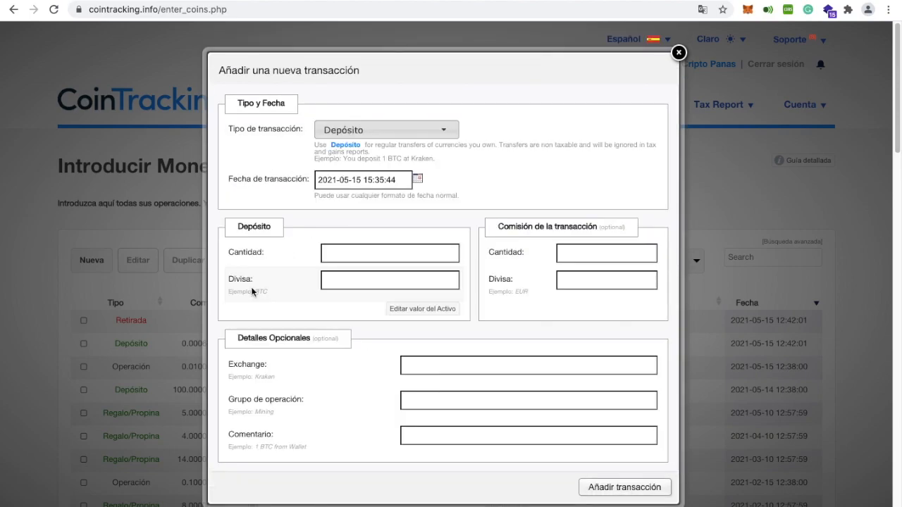
click(370, 255)
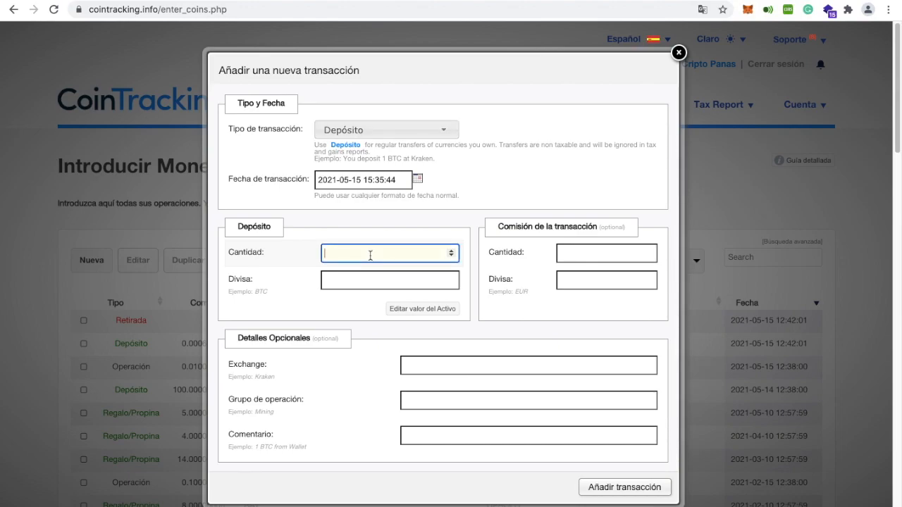
text(150)
key(Tab)
text(EUR)
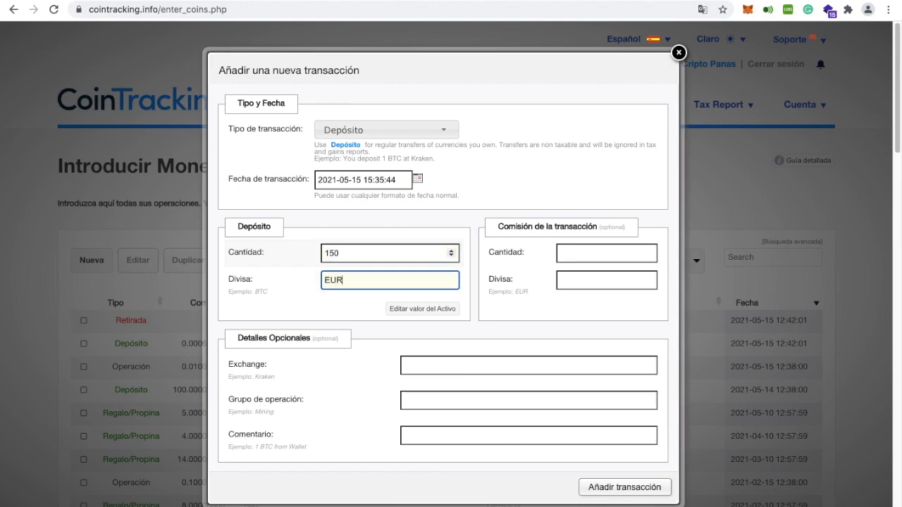
key(Return)
- Assign BINANCE as the deposit's exchange and add the transaction
click(400, 369)
text(b)
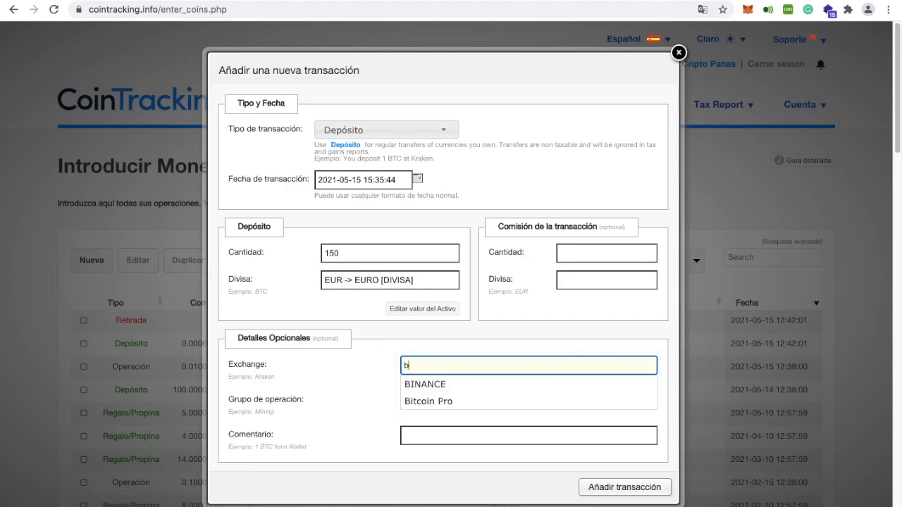
click(418, 386)
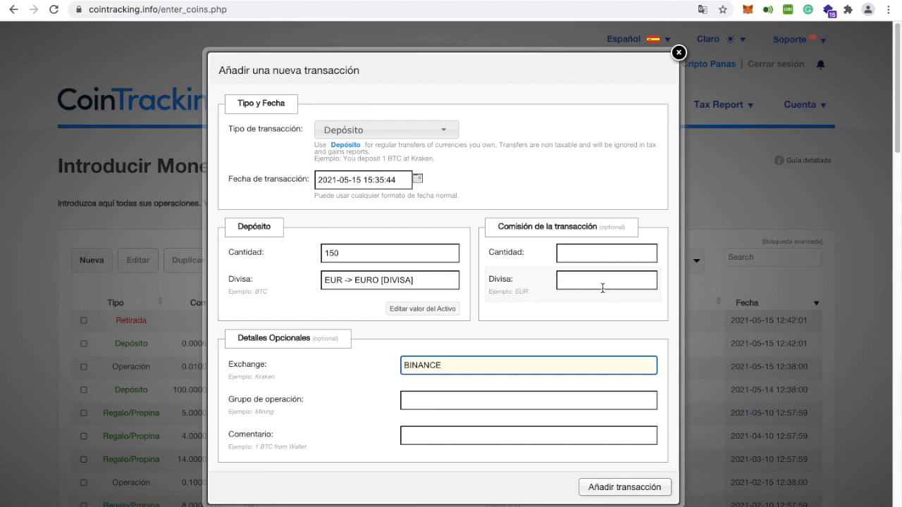
click(613, 487)
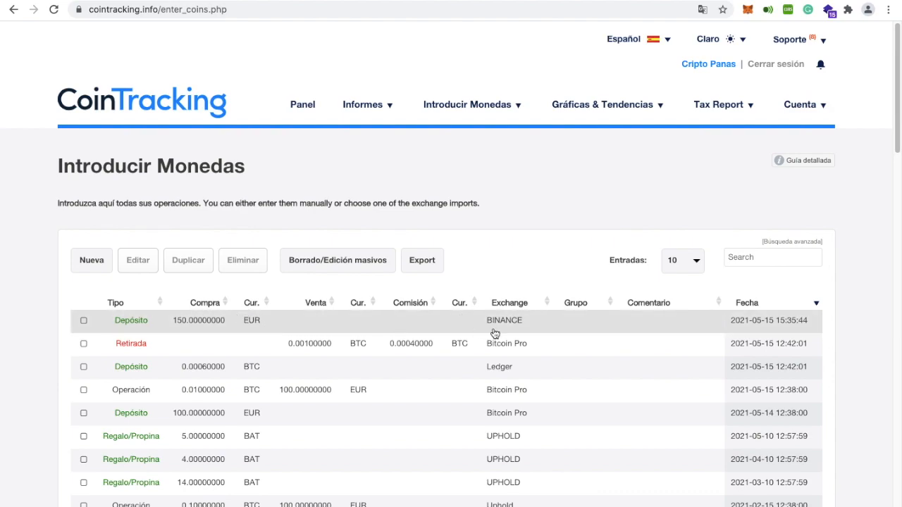
- Start another new transaction of type Operación and enter a sale of 150 EUR (Euro)
click(99, 264)
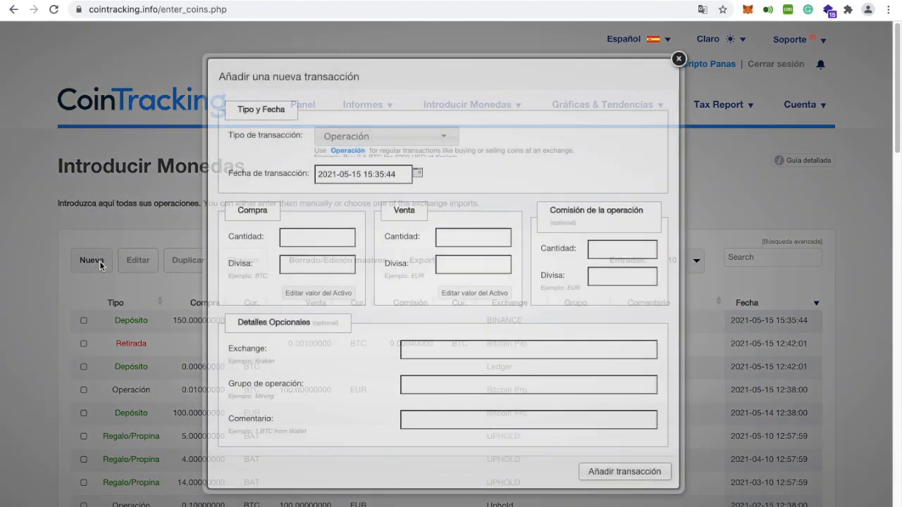
click(445, 137)
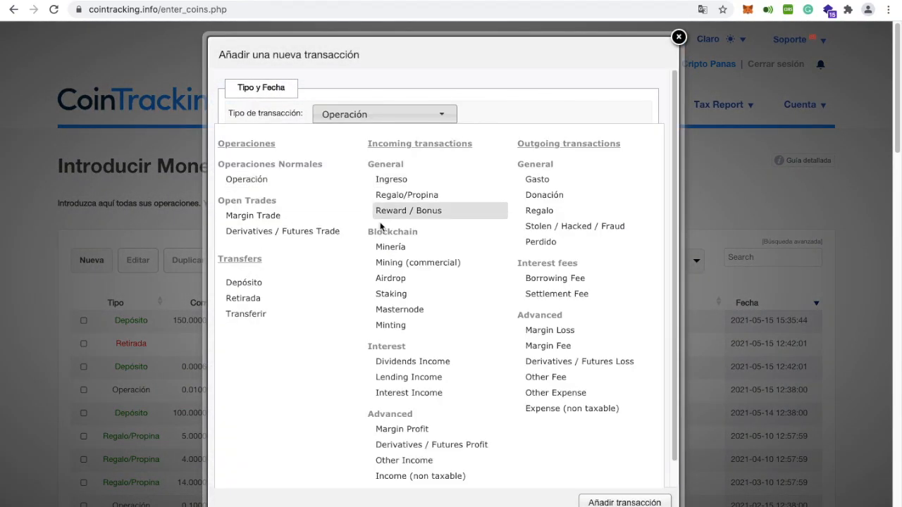
click(272, 181)
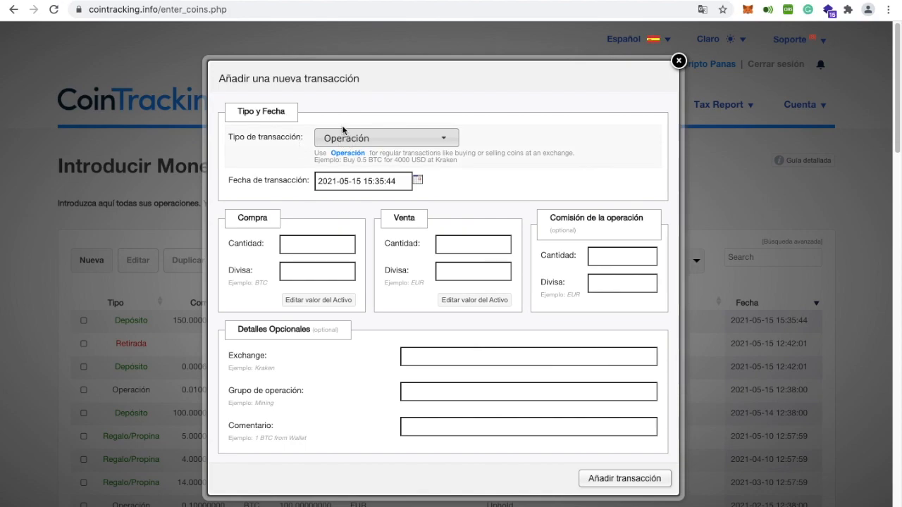
click(459, 247)
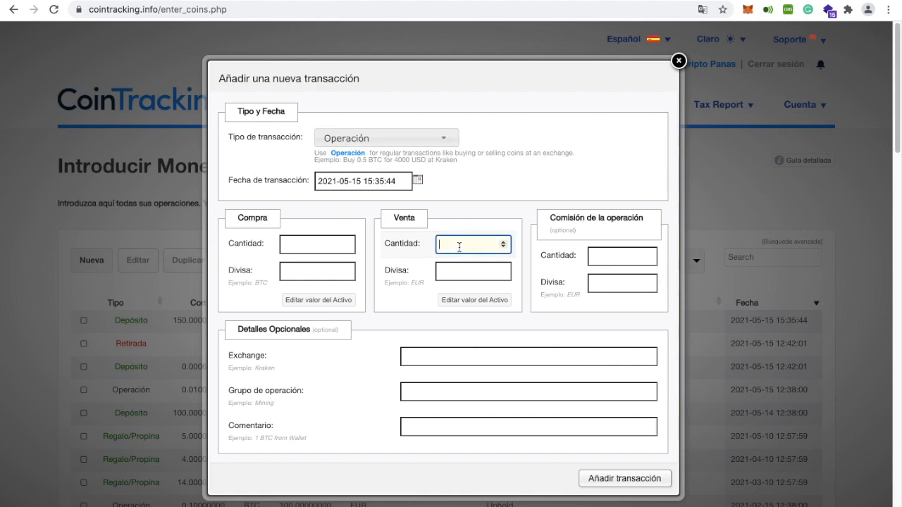
text(150)
key(Tab)
text(EUR)
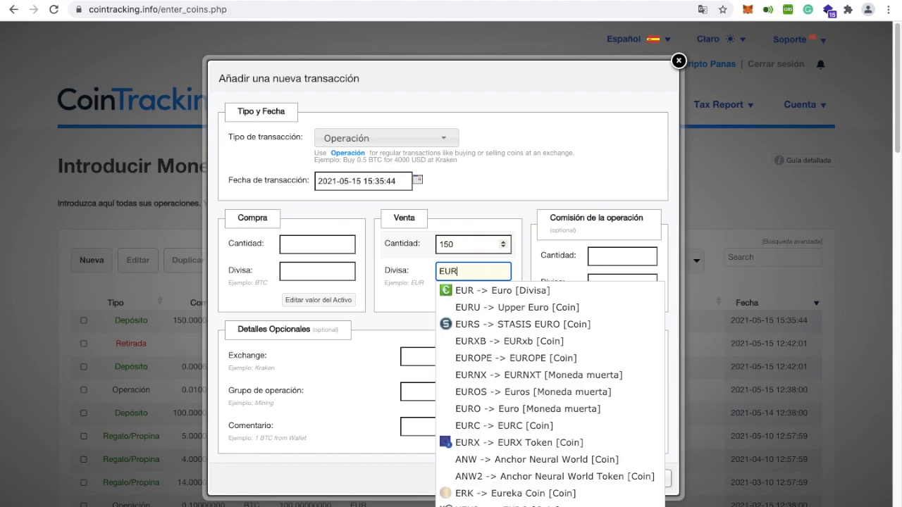
click(487, 289)
- Enter a purchase of 175 USDT (Tether) for the operation
click(295, 246)
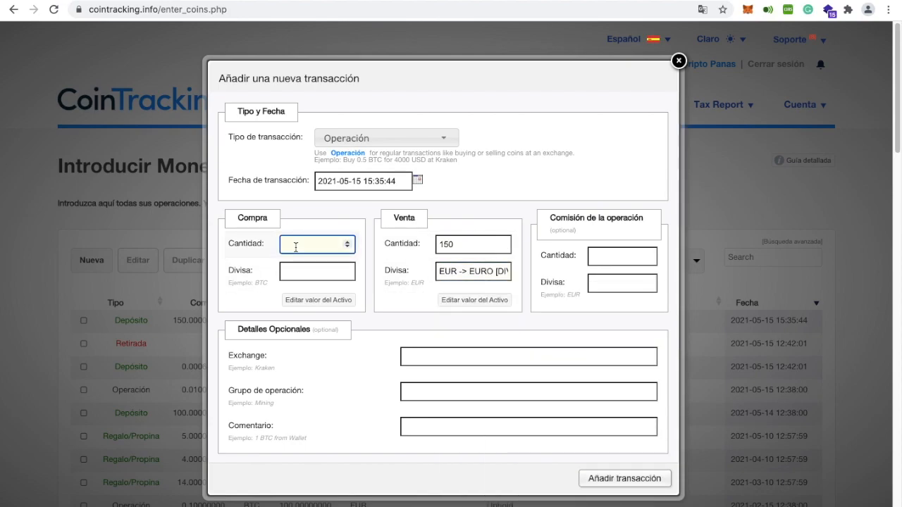
text(100)
key(BackSpace)
key(BackSpace)
key(BackSpace)
text(175)
key(Tab)
text(USDT)
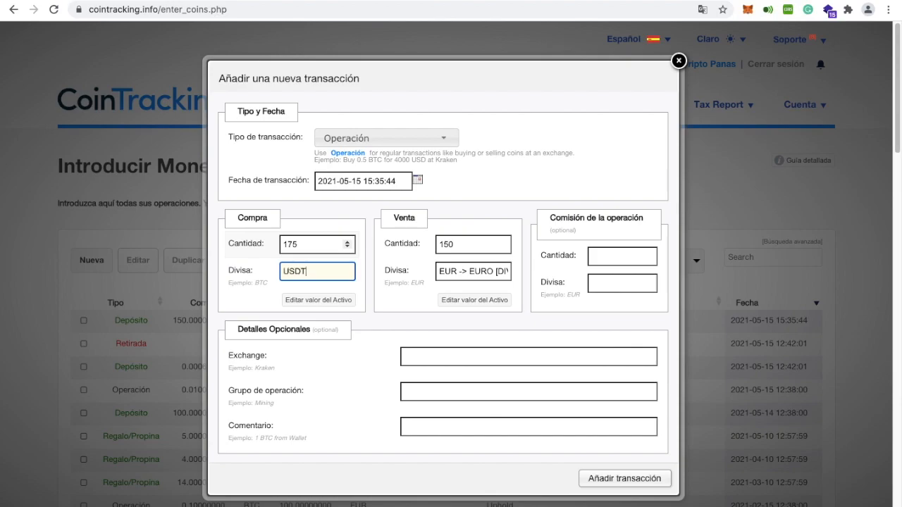
click(314, 291)
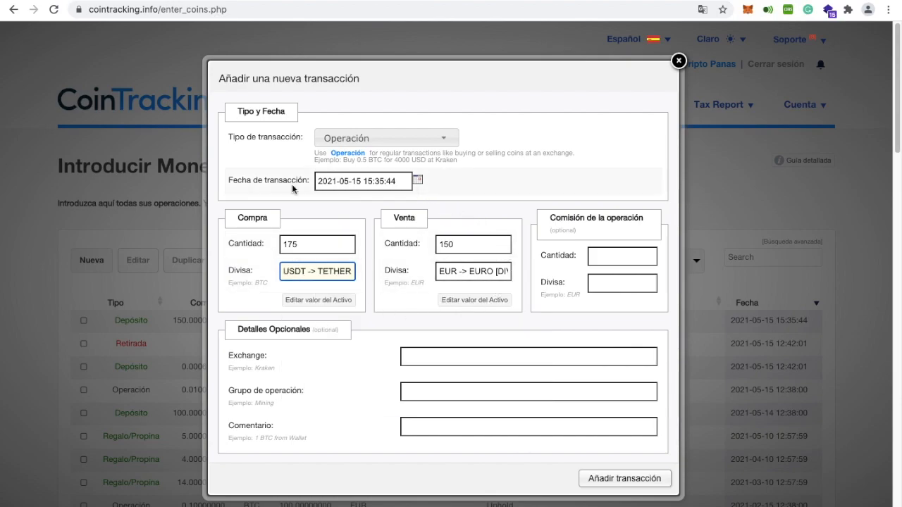
- Enter an operation fee of 0.5 USDT (Tether) for the trade
click(602, 258)
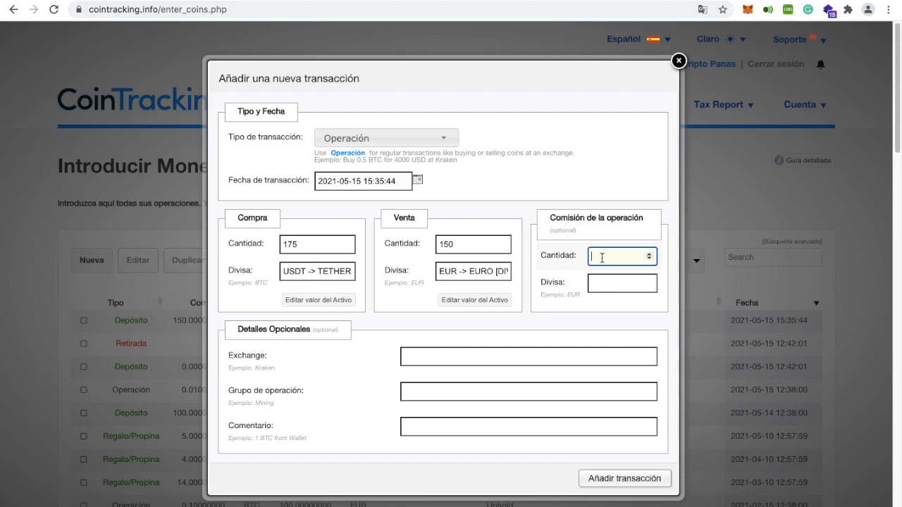
text(0.5)
key(Tab)
text(USDT)
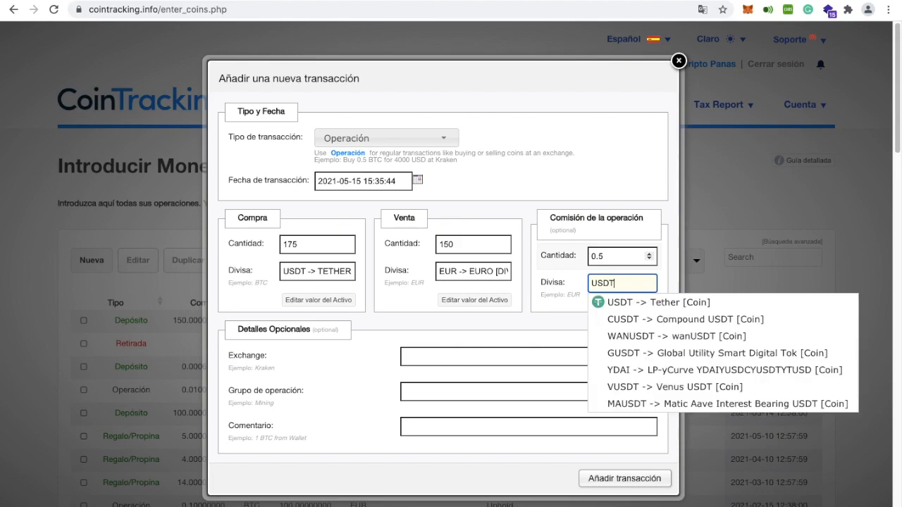
click(613, 307)
- Assign BINANCE as the exchange of the EUR to USDT trade and add the transaction
click(492, 360)
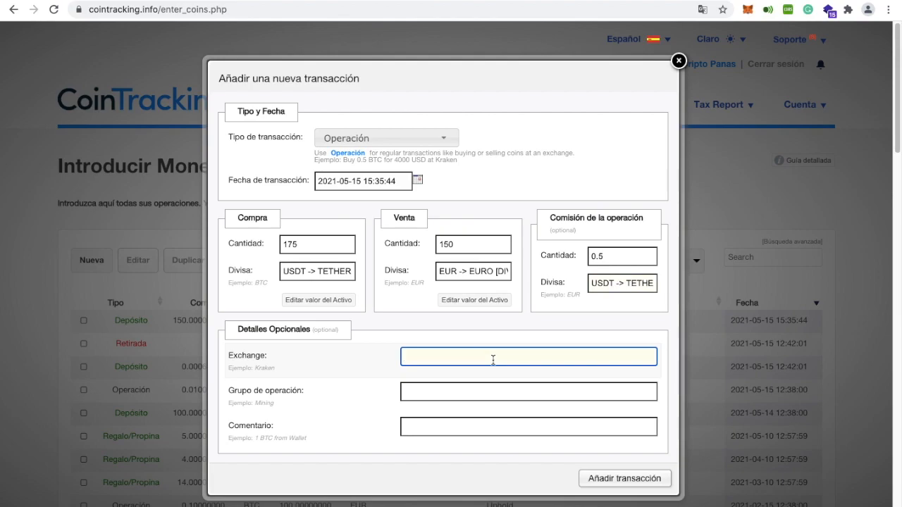
text(bina)
click(458, 376)
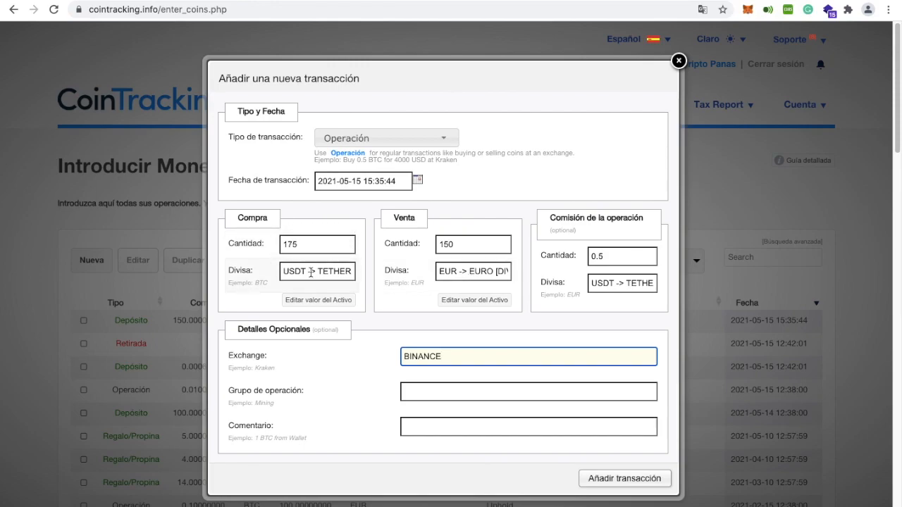
click(640, 478)
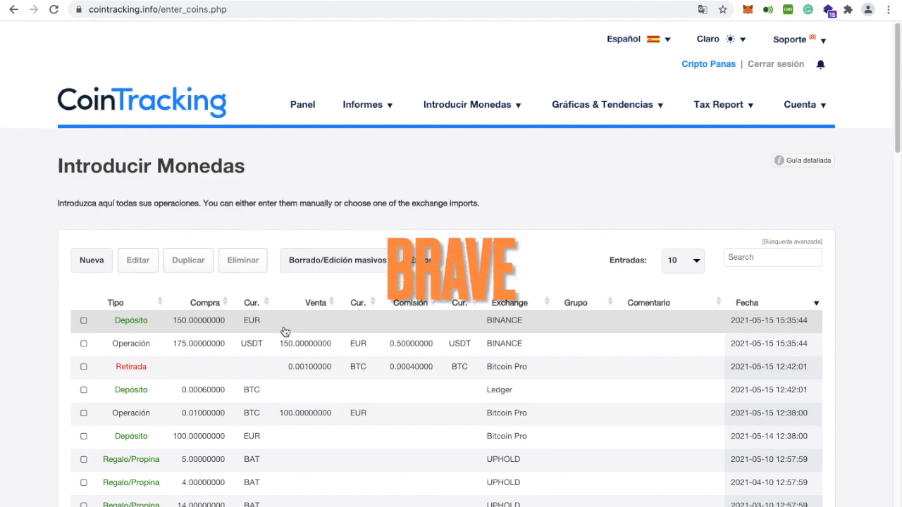
- Start a new transaction of type Regalo/Propina with an amount of 7 and the currency BAT (Basic Attention Token)
click(101, 260)
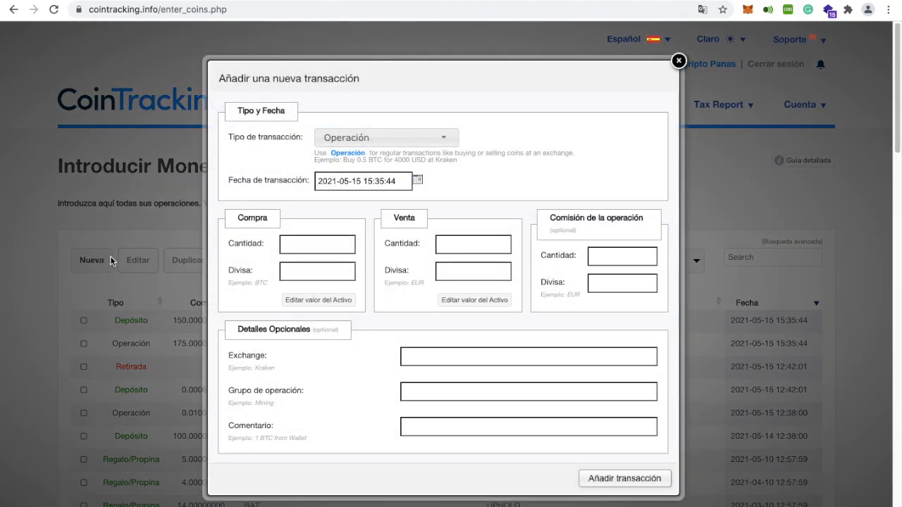
click(448, 141)
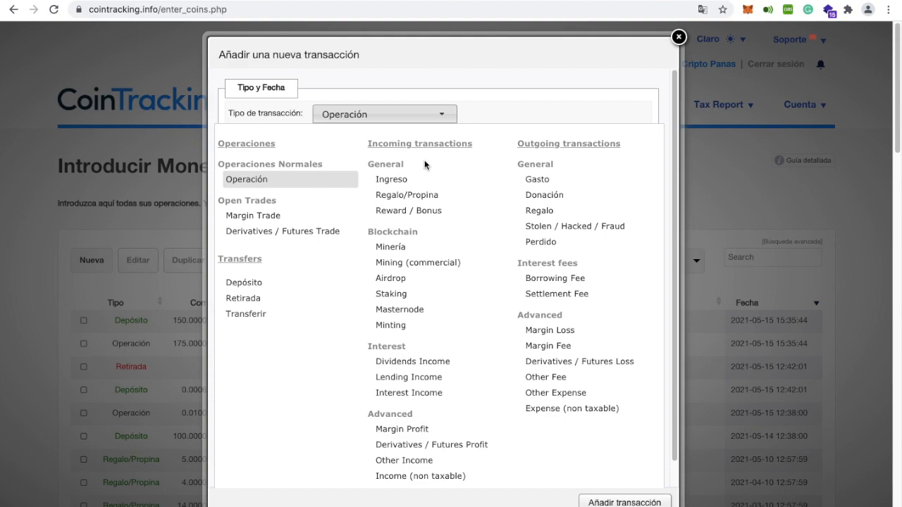
click(421, 203)
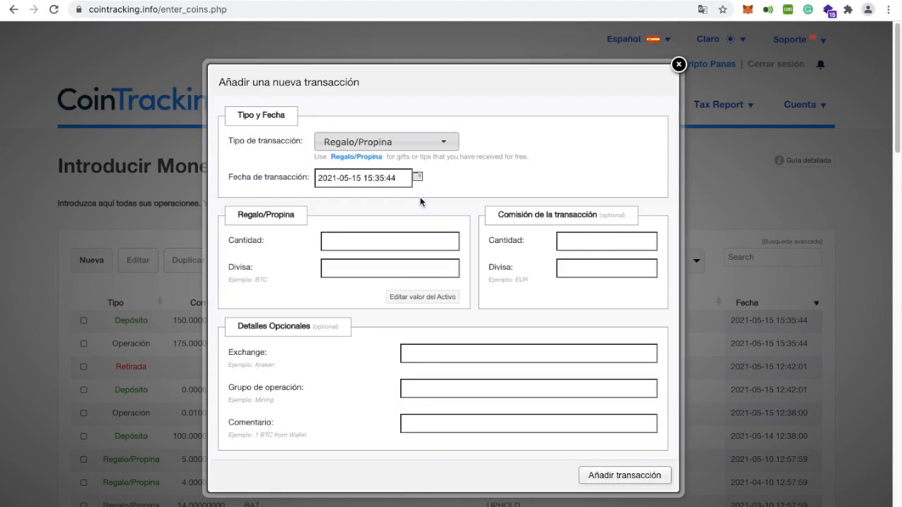
click(370, 243)
text(7)
key(Tab)
text(BAT)
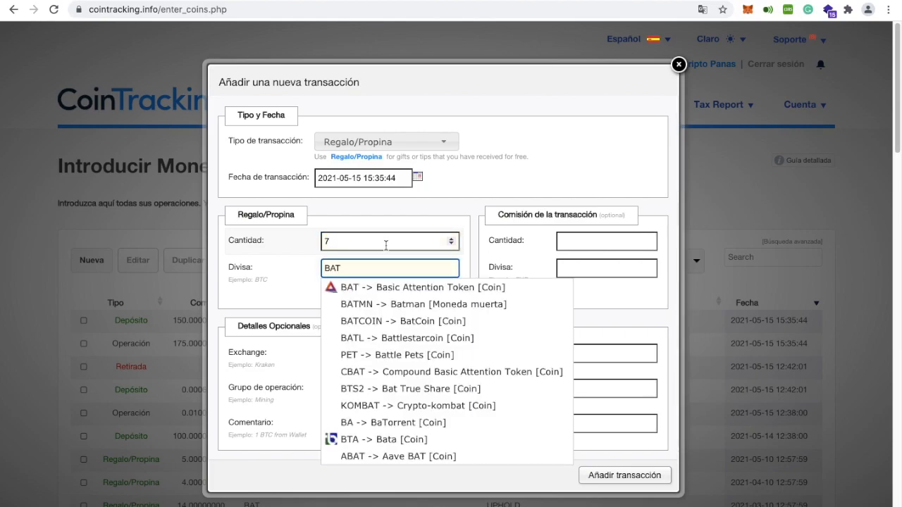
click(400, 288)
- Assign Uphold as the exchange of the BAT gift and add the transaction
click(409, 353)
text(upho)
click(423, 373)
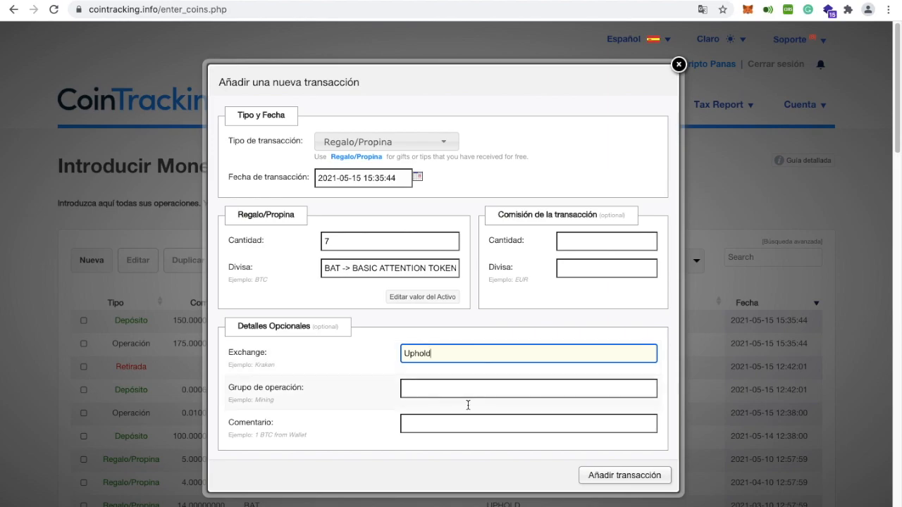
click(633, 479)
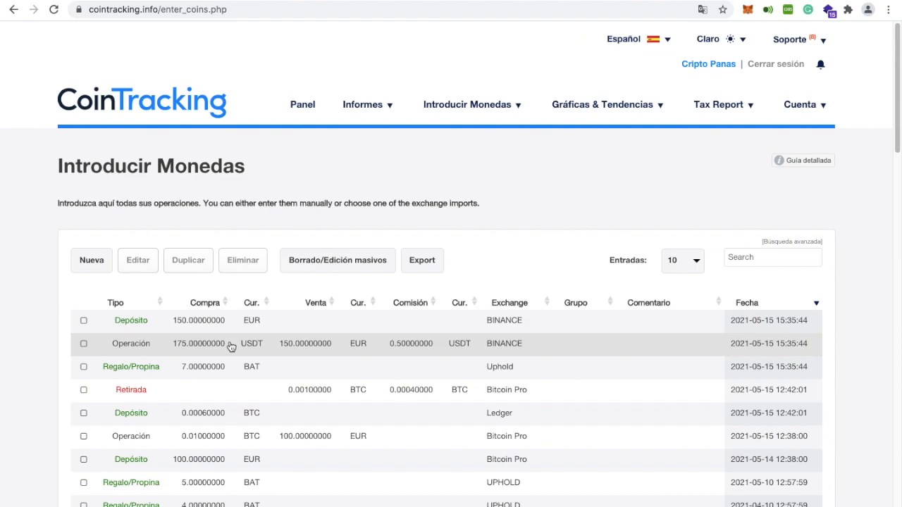
- Start a new transaction of type Interest Income with an amount of 15 and the currency USDC (USD Coin)
click(90, 260)
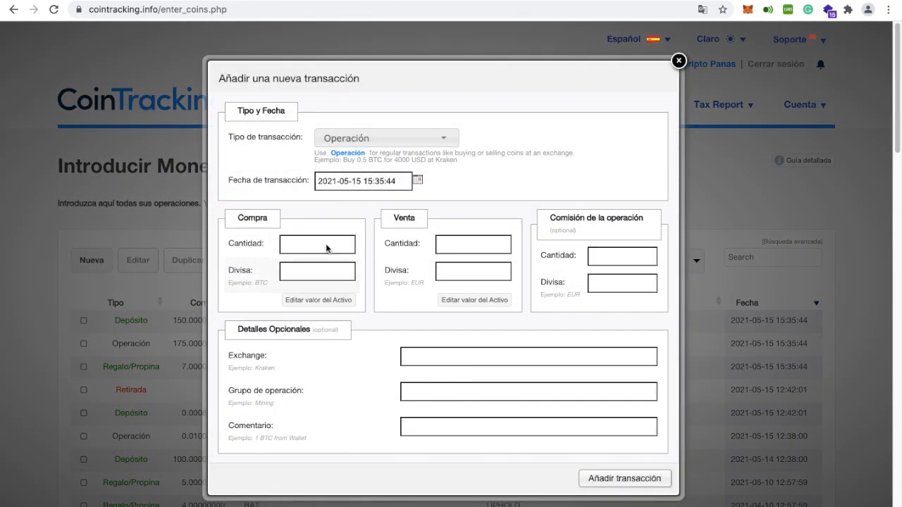
click(439, 138)
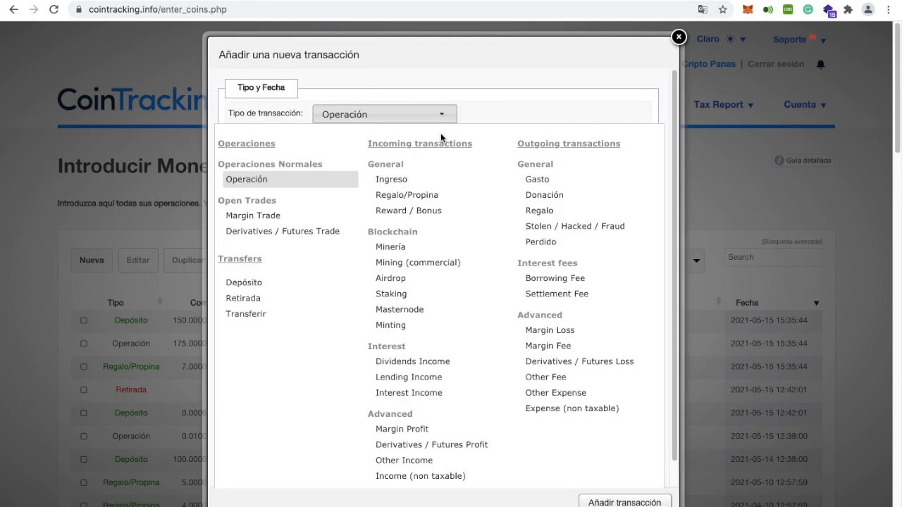
click(420, 395)
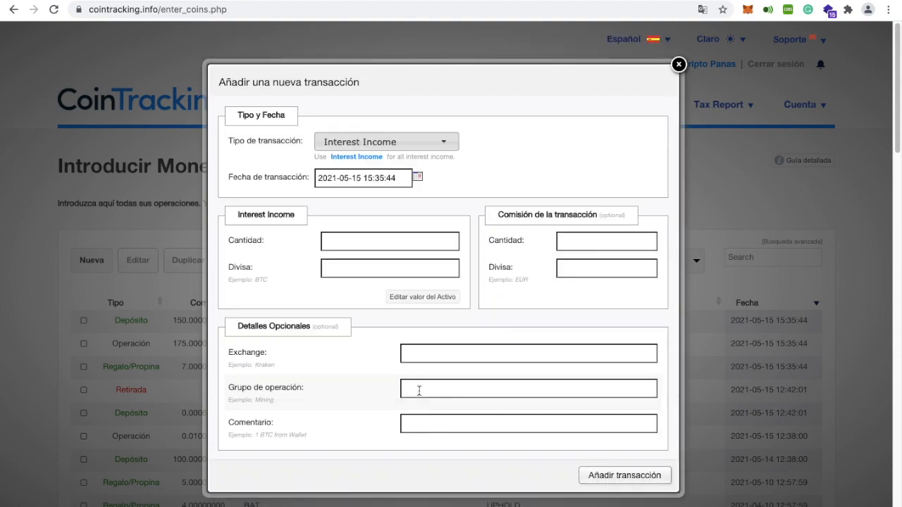
click(380, 244)
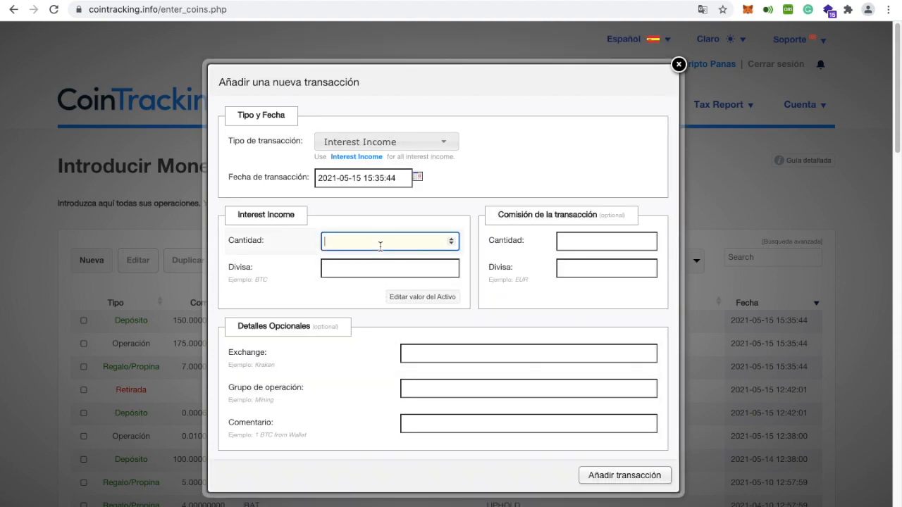
text(15)
key(Tab)
text(USDC)
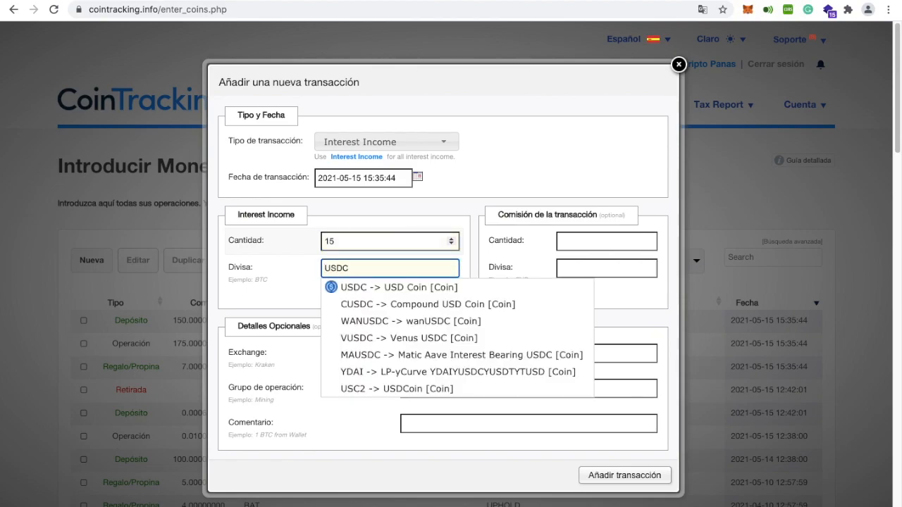
click(381, 286)
- Enter ledn as the exchange of the interest income and add the transaction
click(442, 358)
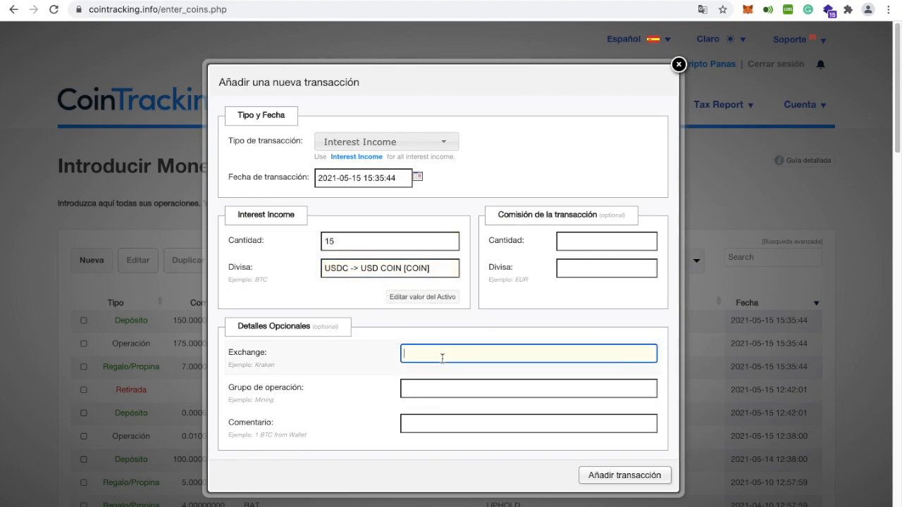
text(ledn)
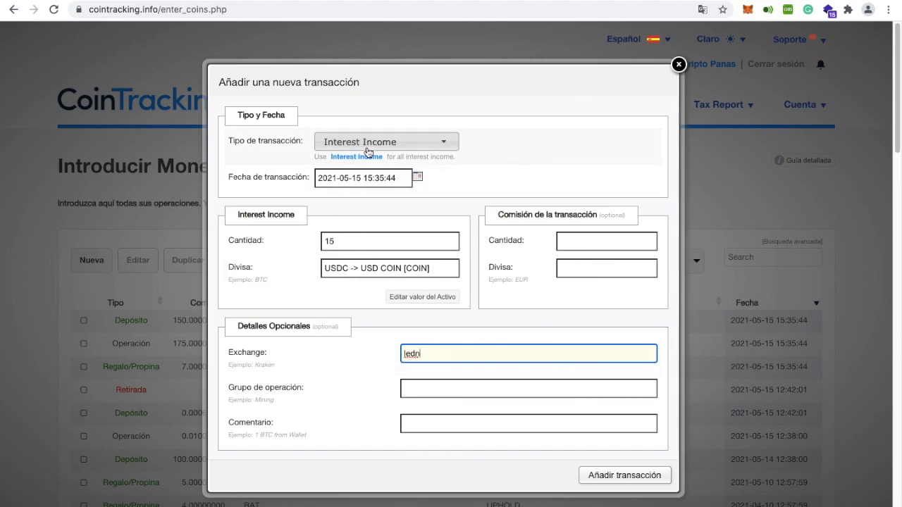
click(633, 484)
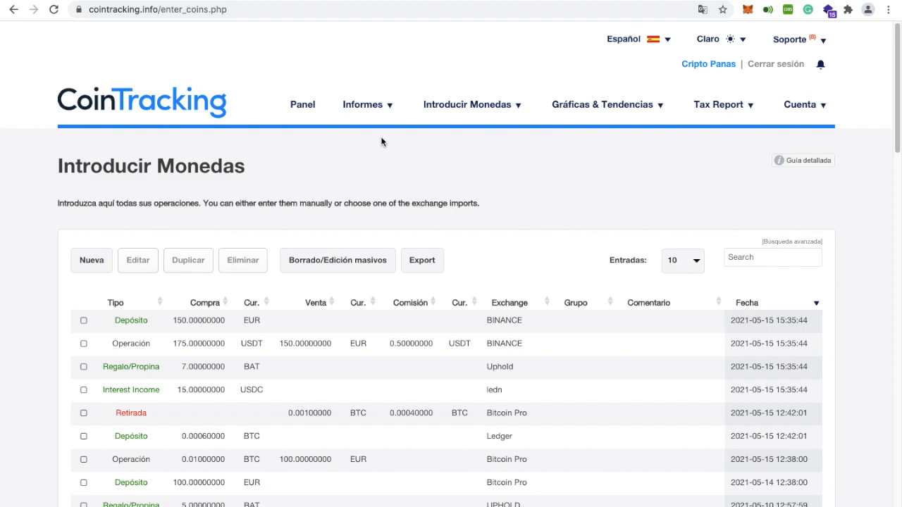
- Start a new transaction of type Gasto with an amount of 0.0056 and the currency BTC (Bitcoin)
click(85, 262)
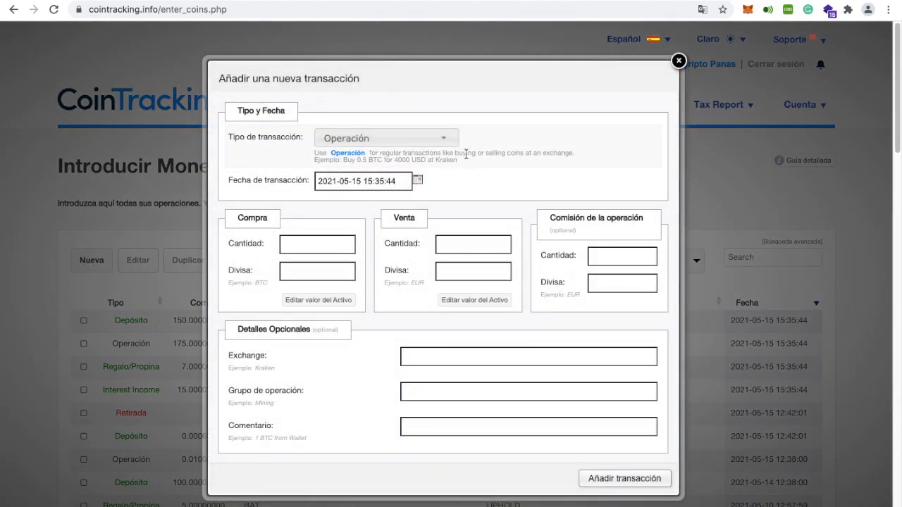
click(438, 139)
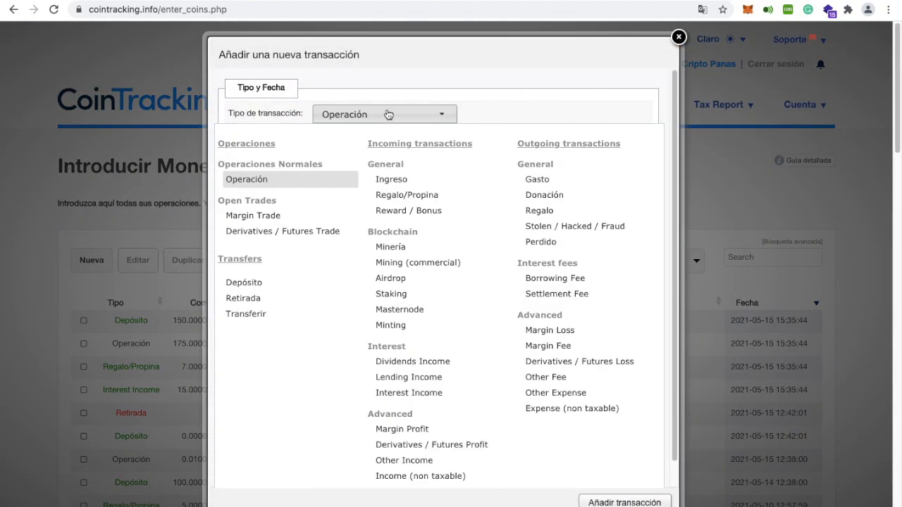
click(548, 183)
click(369, 242)
text(0.0056)
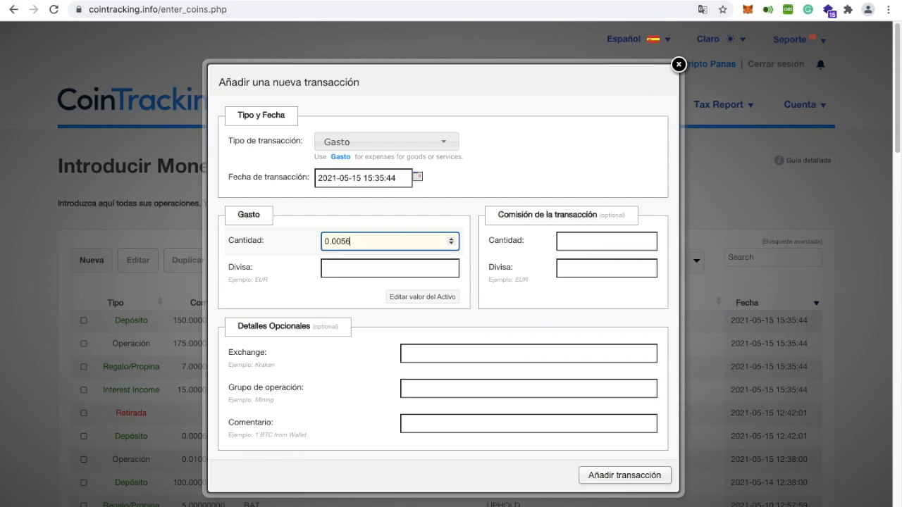
key(Tab)
text(BT)
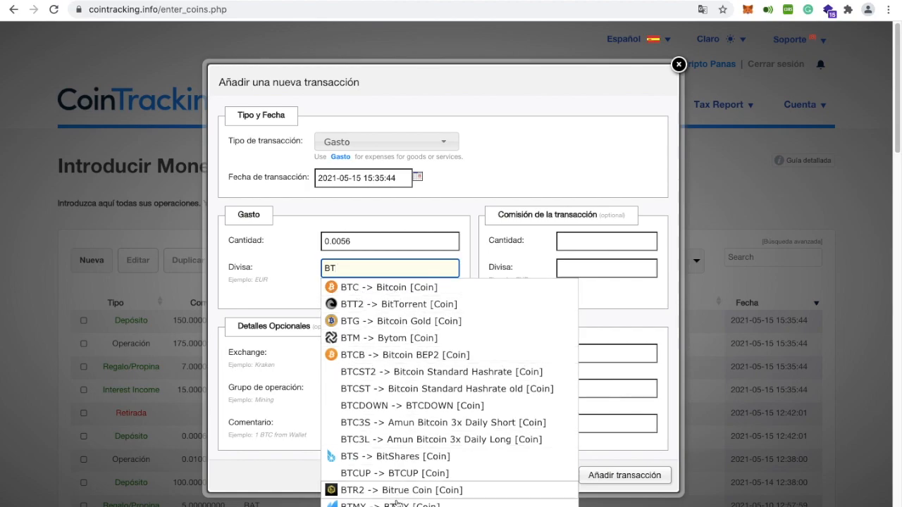
click(391, 288)
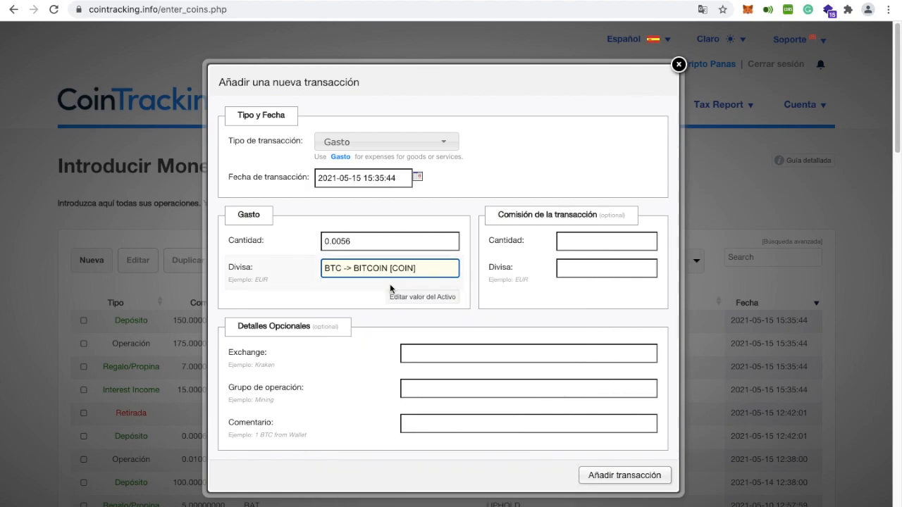
- Assign Ledger as the exchange of the BTC expense and add the transaction
click(429, 357)
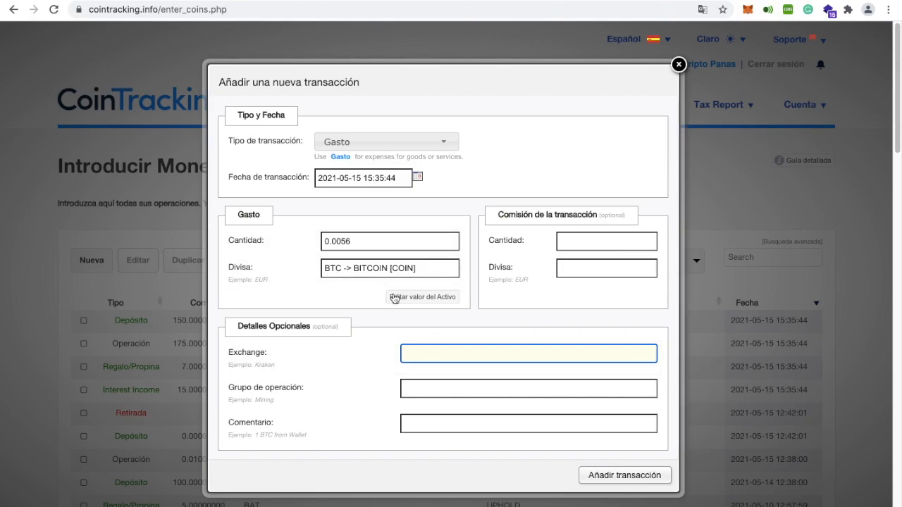
text(LEDG)
click(429, 367)
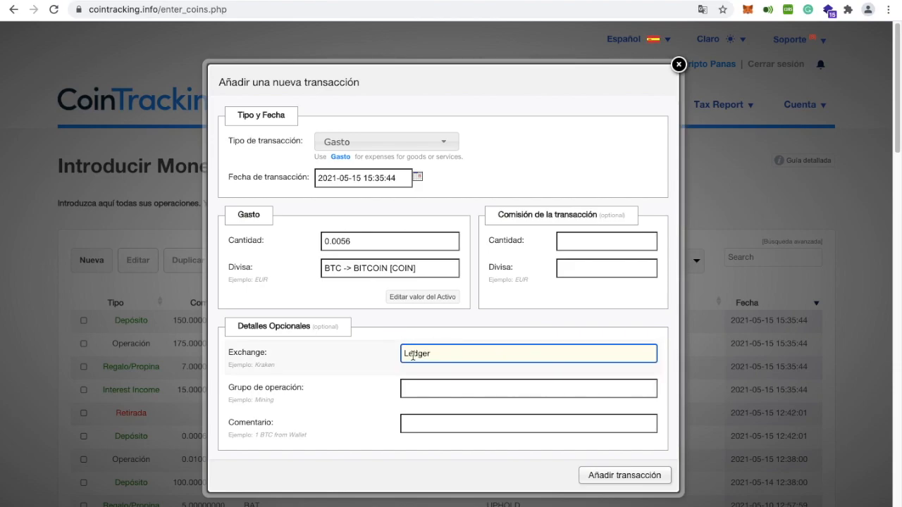
click(605, 474)
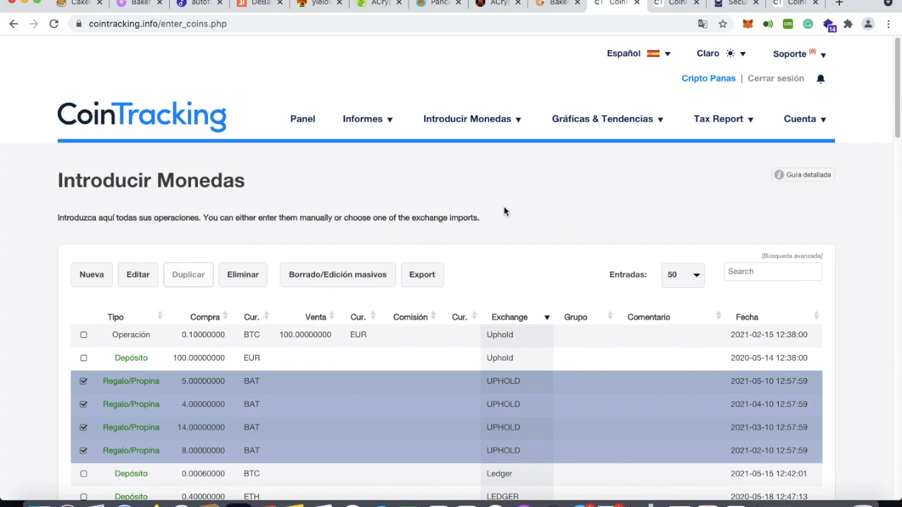
- Look through the full list of operations sorted by exchange
scroll(504, 211, down, 3)
scroll(504, 210, down, 7)
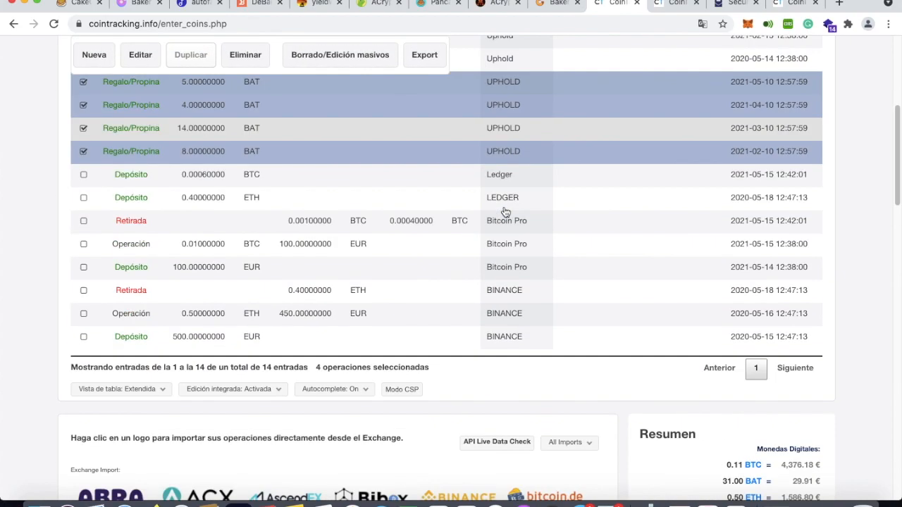
scroll(646, 135, up, 4)
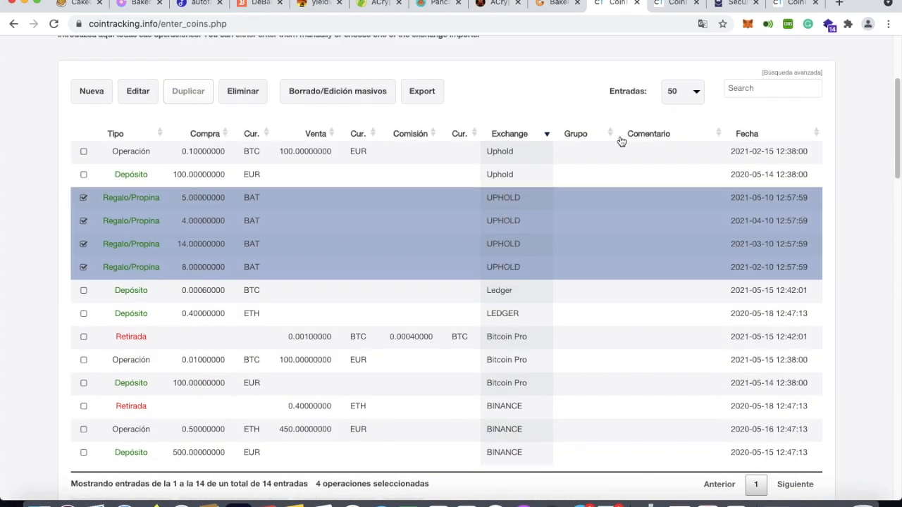
scroll(598, 153, up, 3)
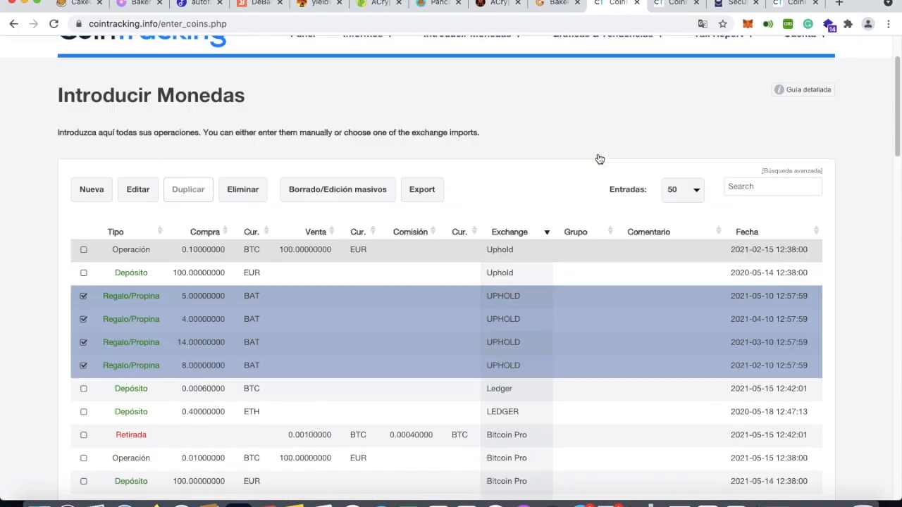
scroll(598, 153, up, 3)
mouse_move(354, 124)
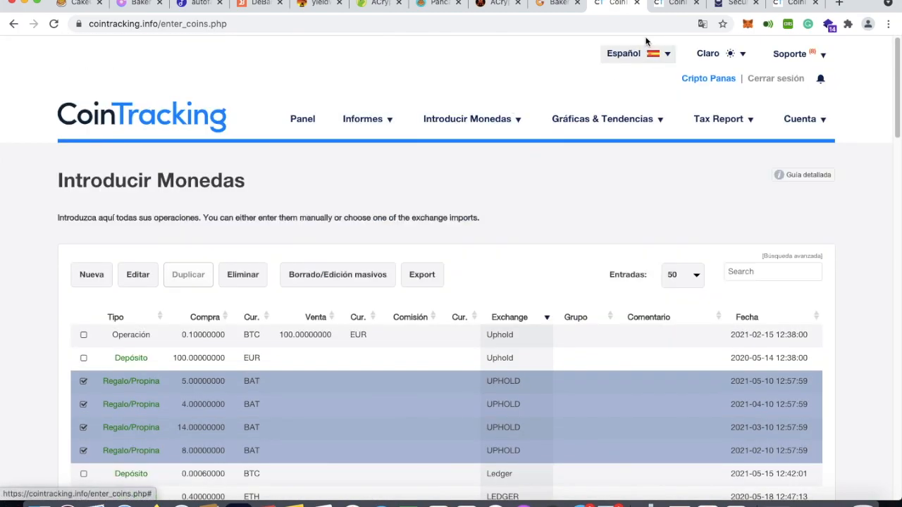
- Reload the Saldo por Exchange report and recalculate the operations to update its balances
click(674, 4)
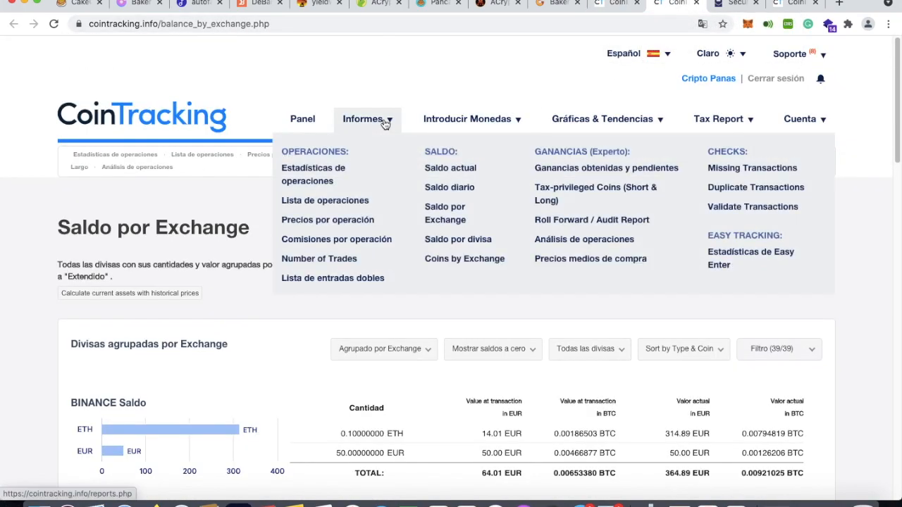
click(54, 24)
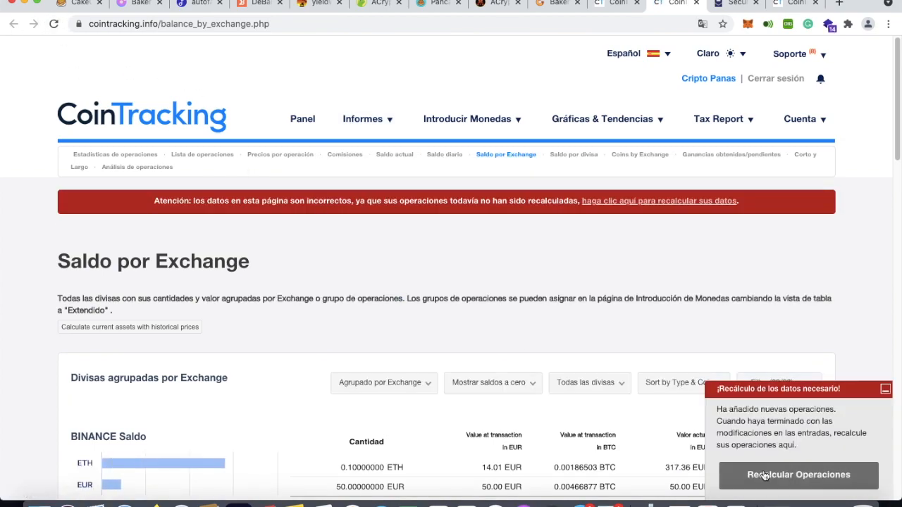
click(765, 476)
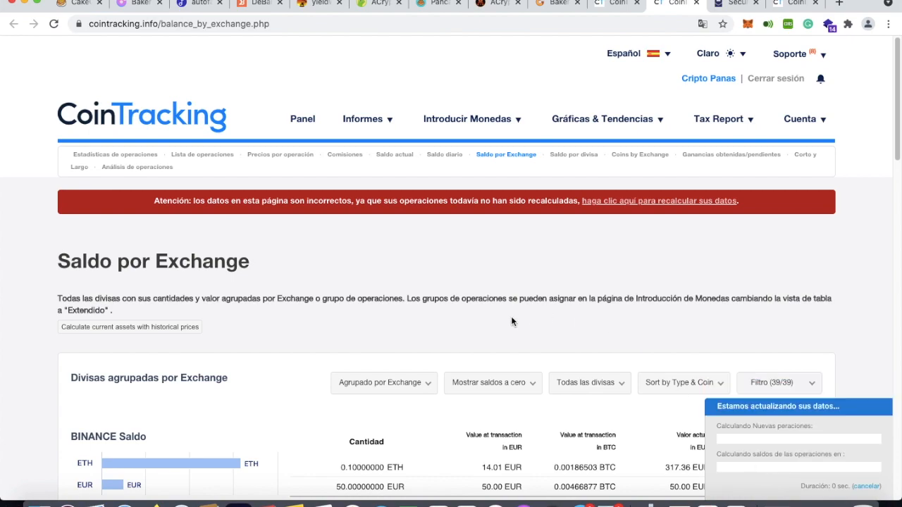
scroll(591, 388, down, 2)
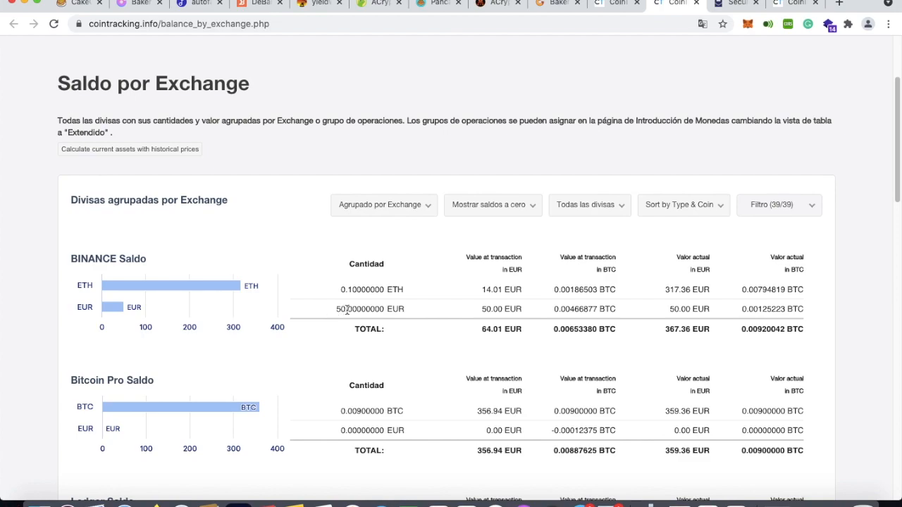
- Review the recalculated balances of each exchange and wallet in the Saldo por Exchange report
mouse_move(256, 415)
scroll(357, 414, down, 5)
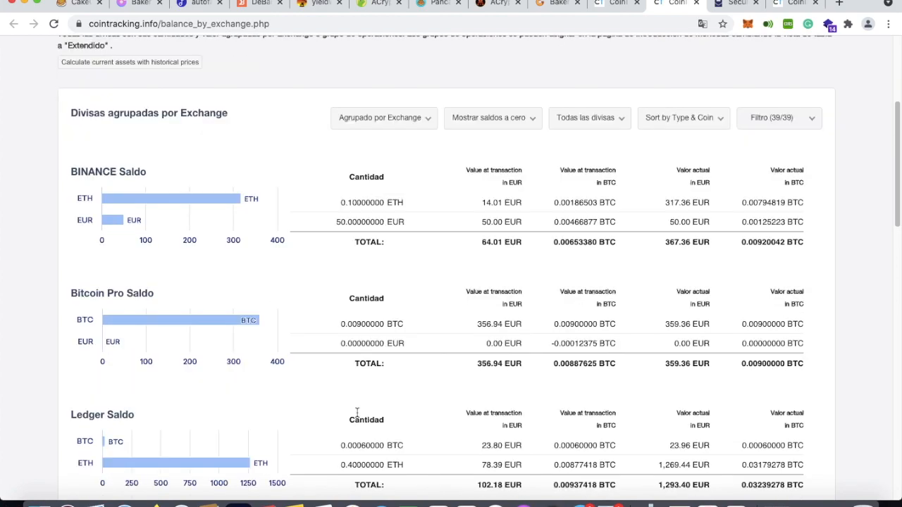
scroll(404, 350, down, 2)
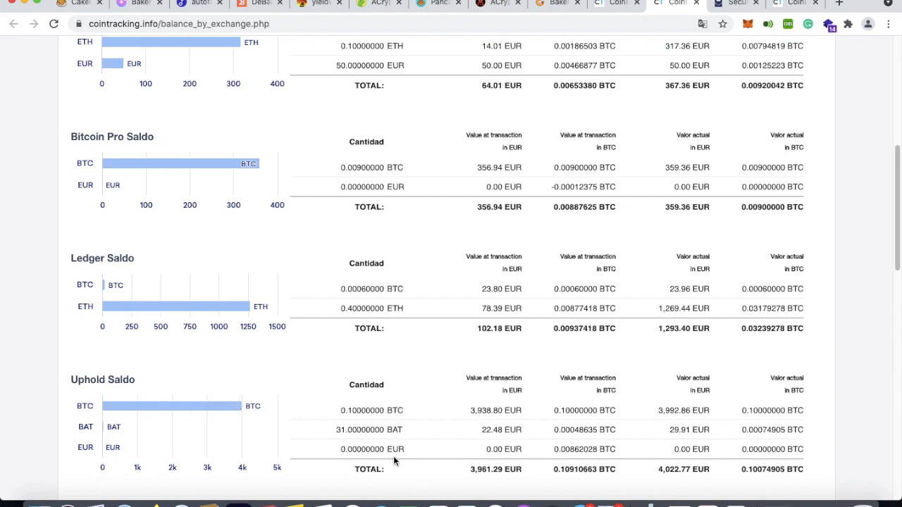
scroll(406, 447, down, 3)
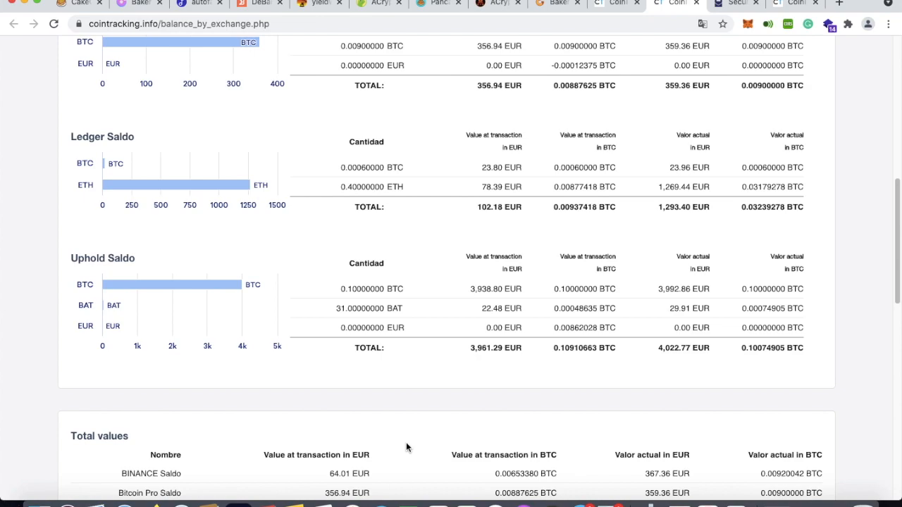
scroll(438, 306, up, 10)
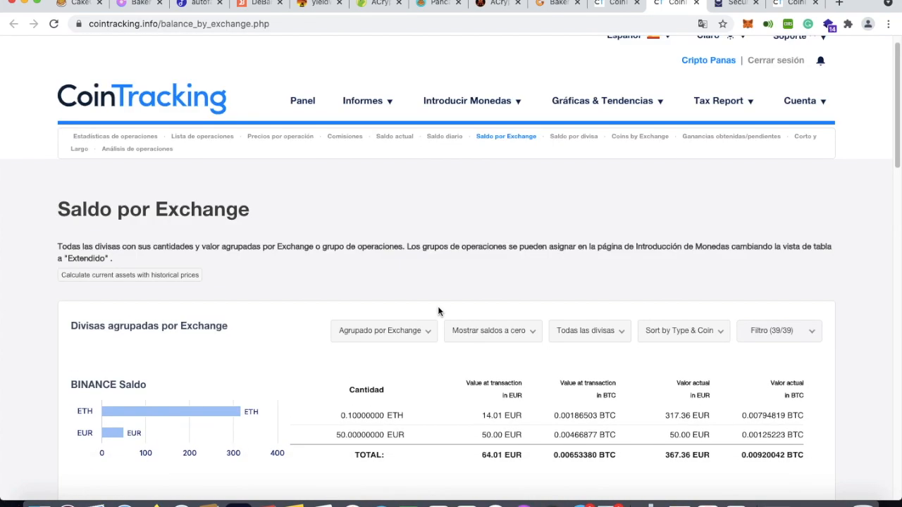
scroll(442, 311, up, 1)
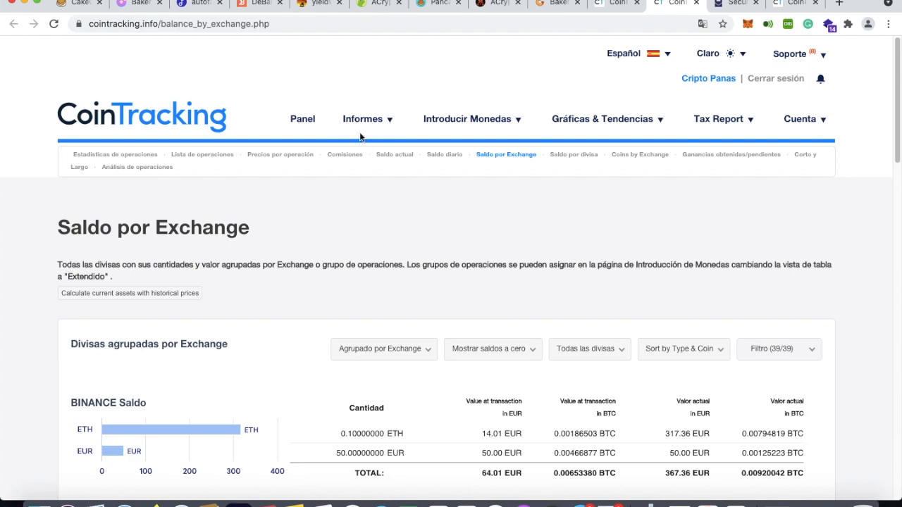
- Open the Missing Transactions check, show 200 entries per page and review how the deposits and withdrawals match
mouse_move(357, 124)
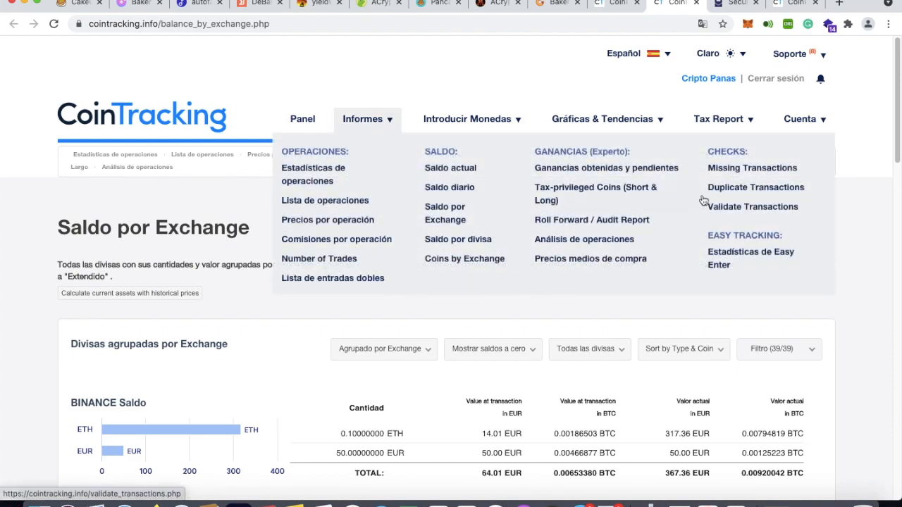
click(734, 173)
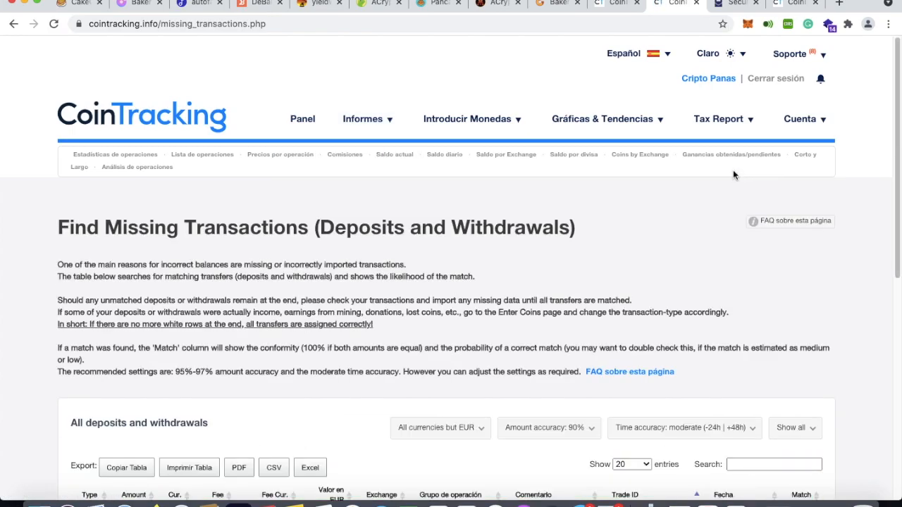
scroll(732, 174, down, 3)
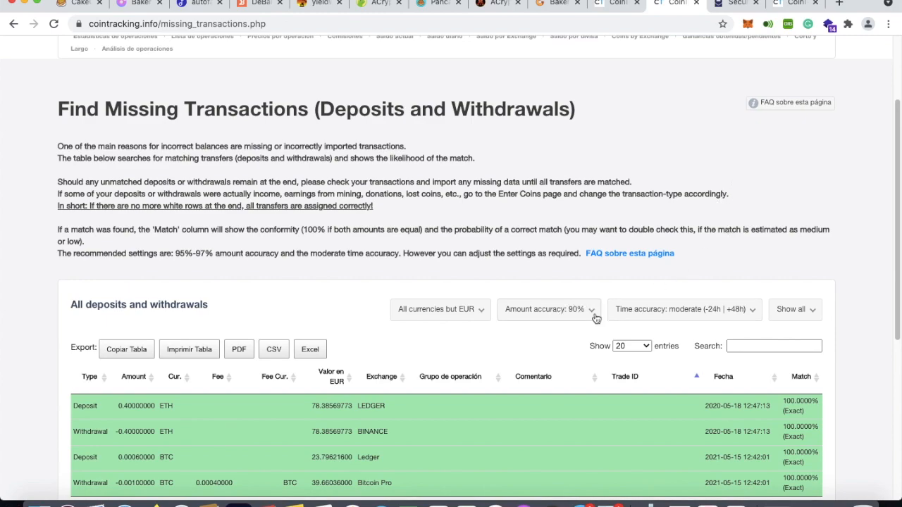
scroll(655, 262, down, 2)
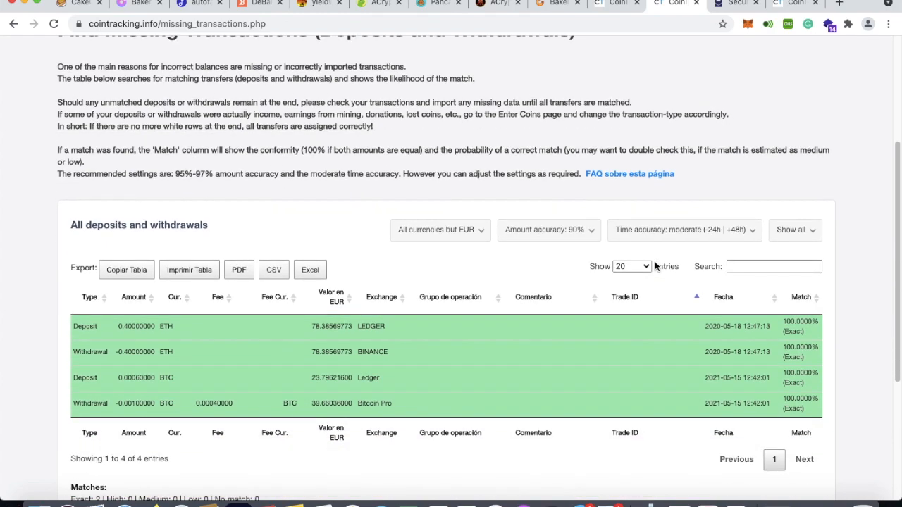
click(648, 267)
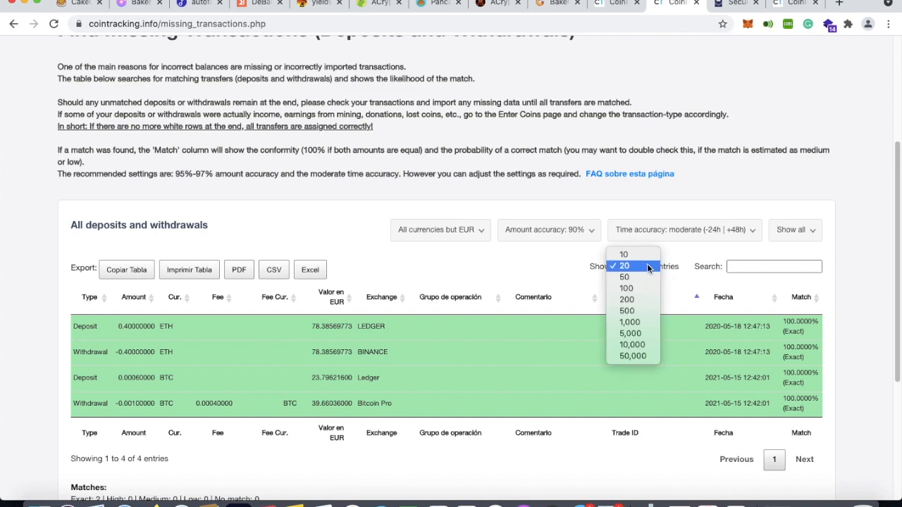
click(638, 300)
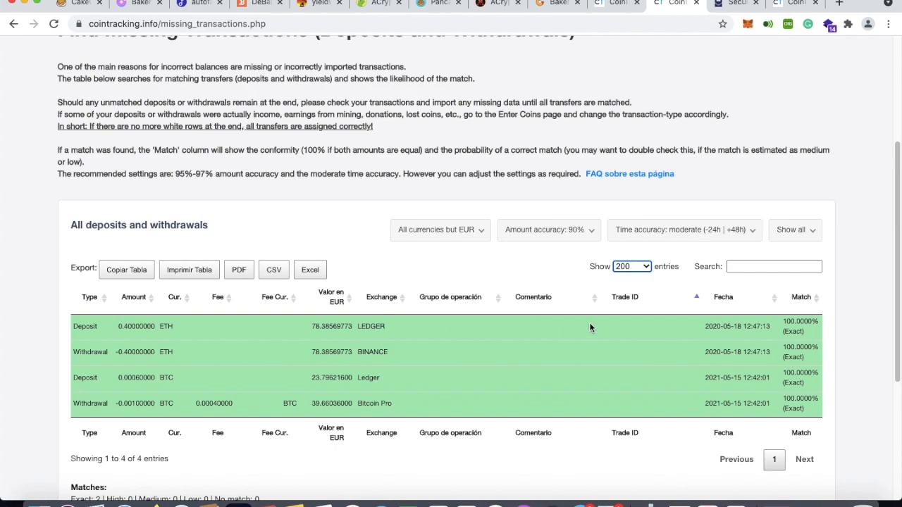
scroll(590, 327, down, 1)
scroll(589, 332, up, 3)
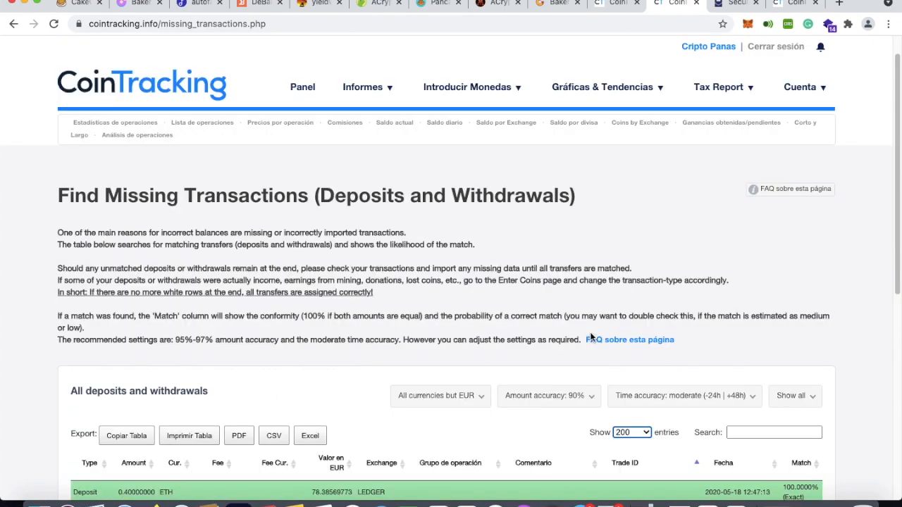
scroll(585, 334, down, 3)
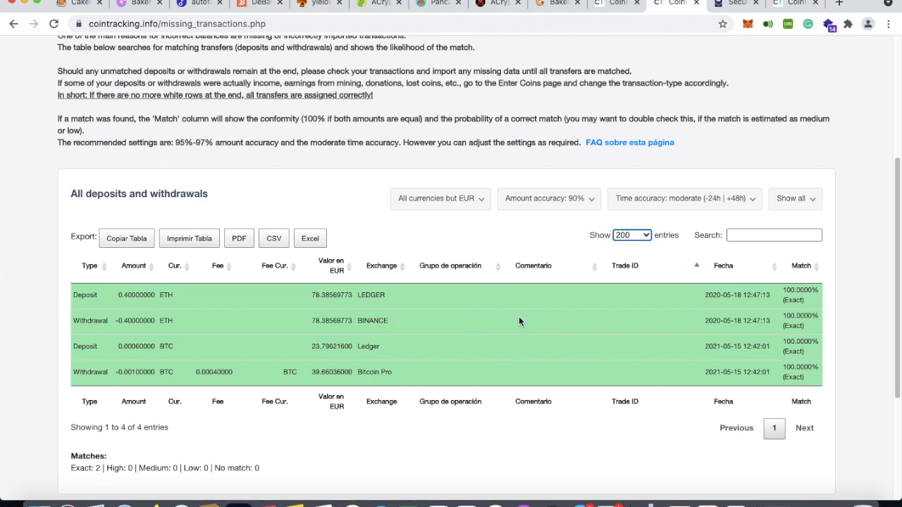
- Open the Duplicate Transactions check and inspect its table for repeated operations
scroll(519, 321, up, 5)
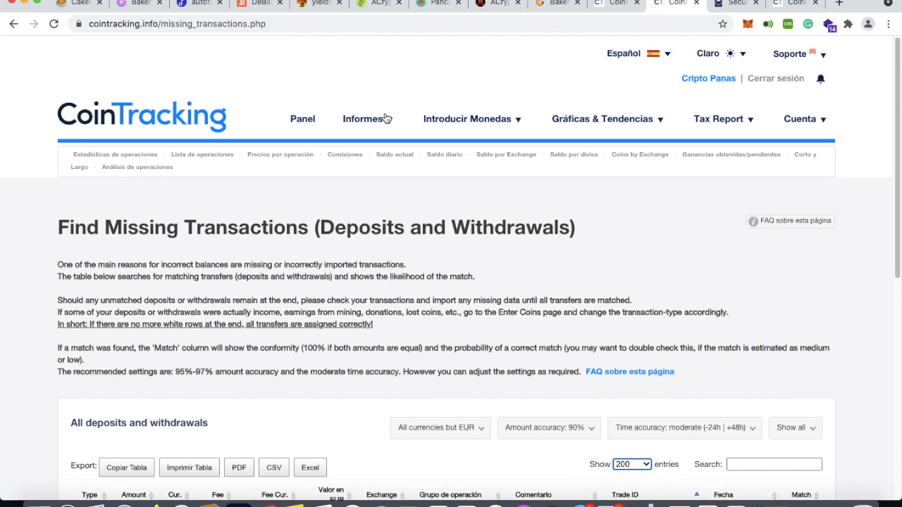
mouse_move(366, 123)
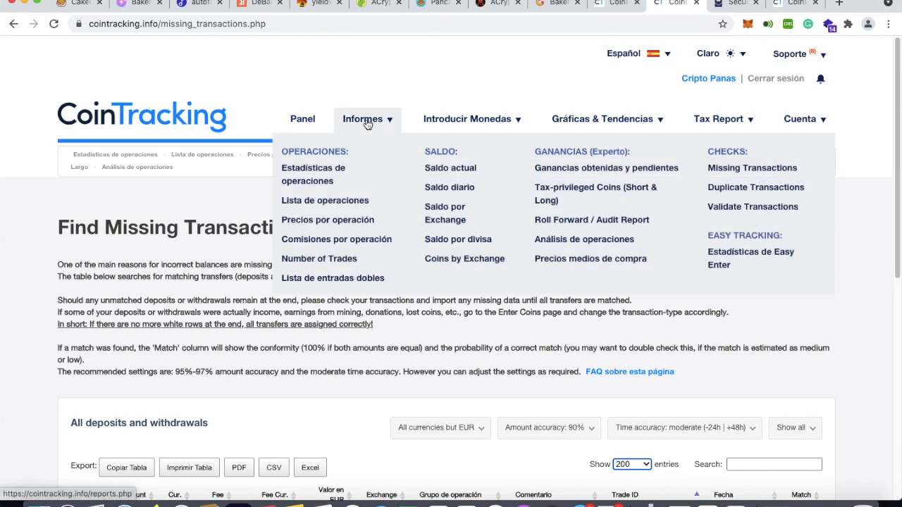
click(739, 190)
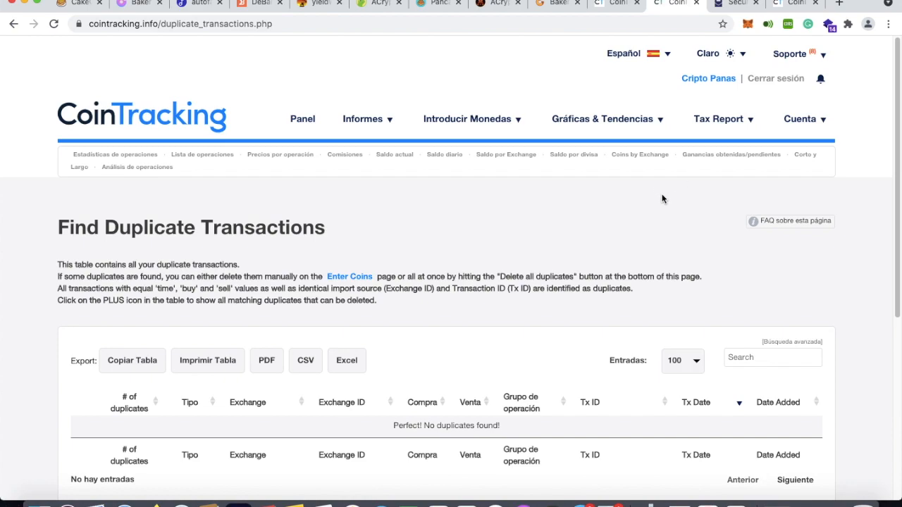
mouse_move(603, 119)
mouse_move(367, 119)
scroll(717, 409, down, 1)
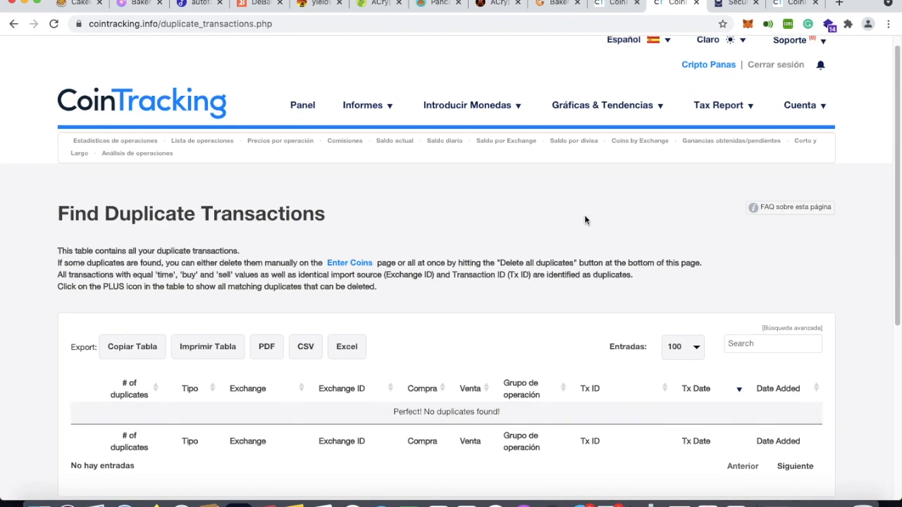
- Return to the Saldo por Exchange report and open the Crypto Tax Report page
scroll(584, 219, up, 1)
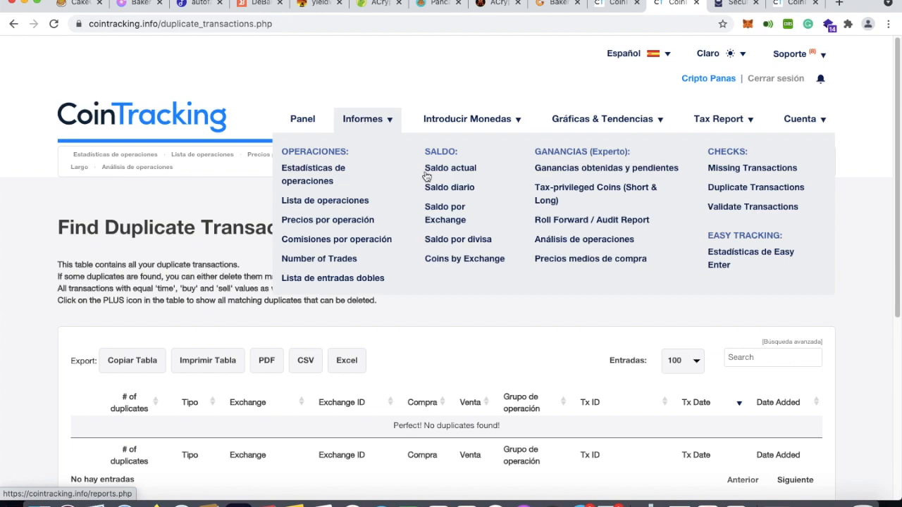
click(445, 215)
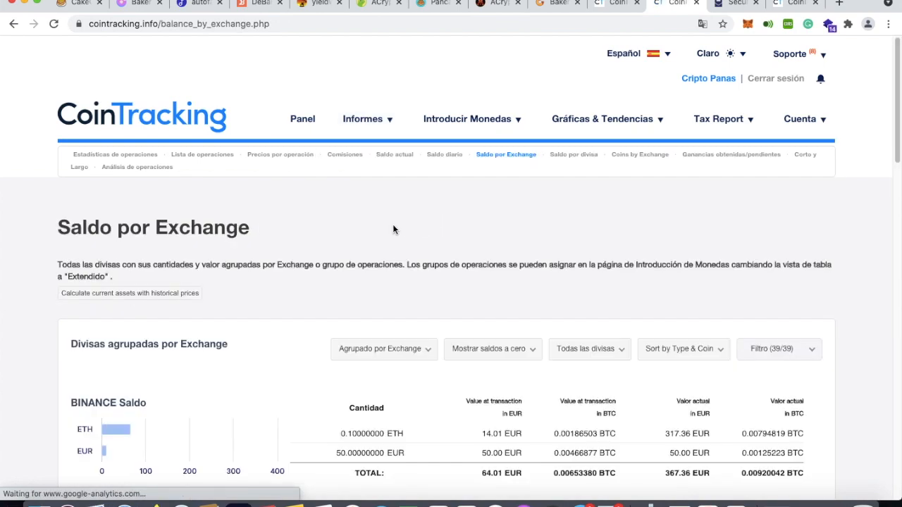
mouse_move(729, 124)
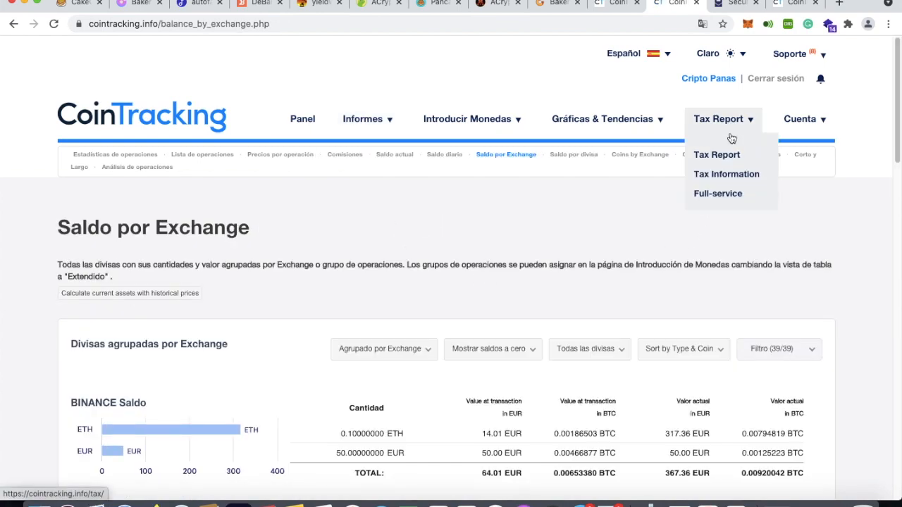
click(728, 156)
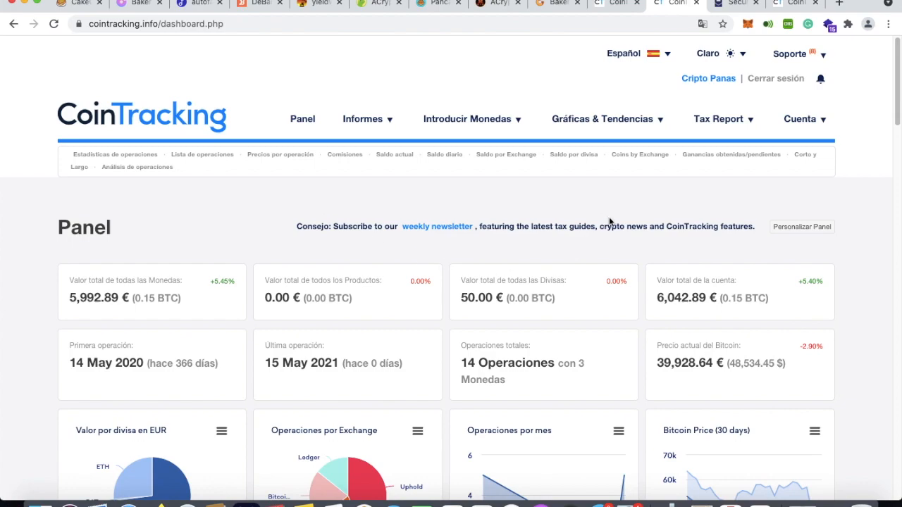
mouse_move(720, 115)
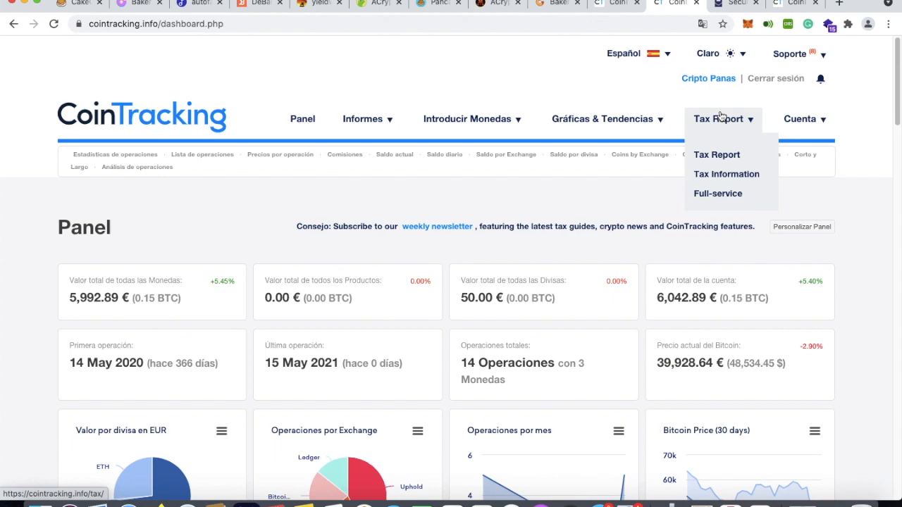
click(731, 156)
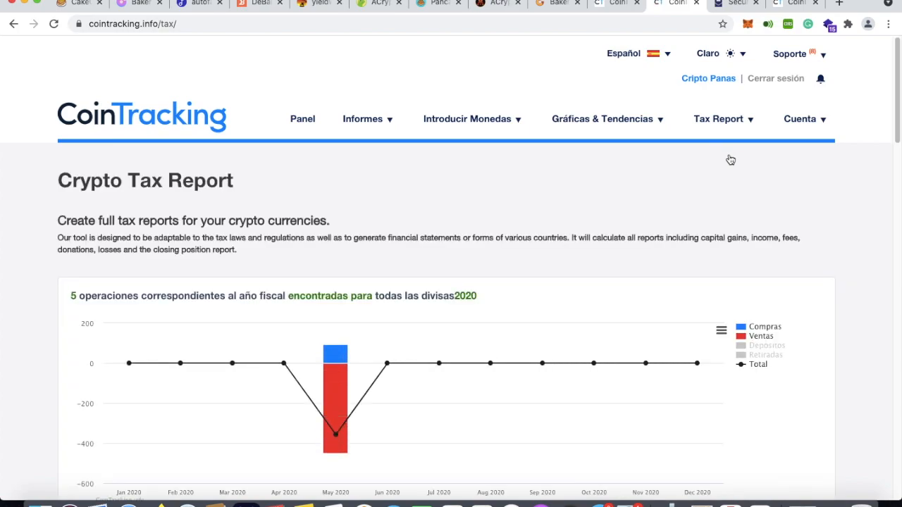
- Set the long-term period of the new tax report to never, so short-term applies to all operations
scroll(730, 160, down, 4)
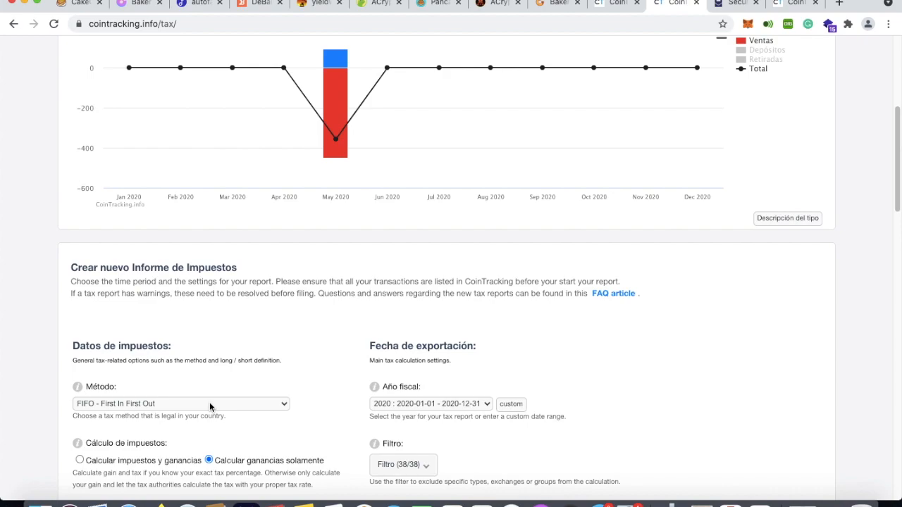
scroll(210, 406, down, 2)
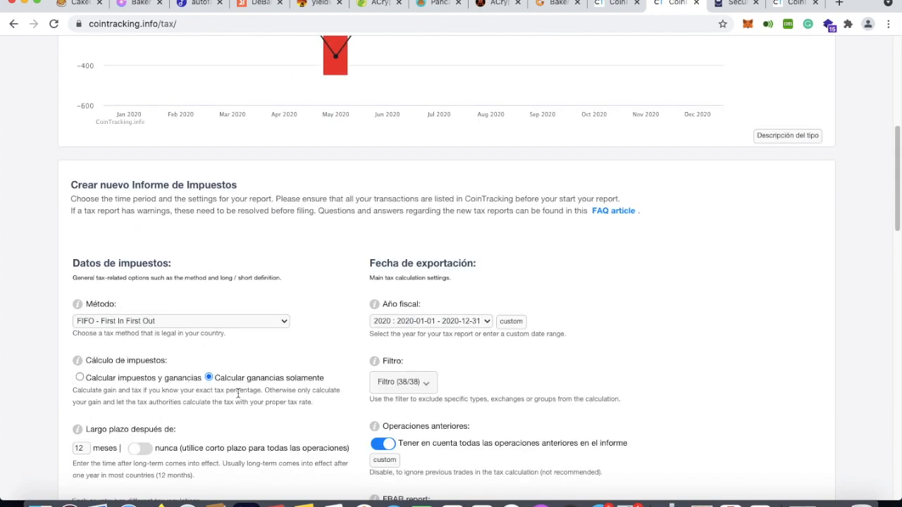
scroll(541, 373, down, 2)
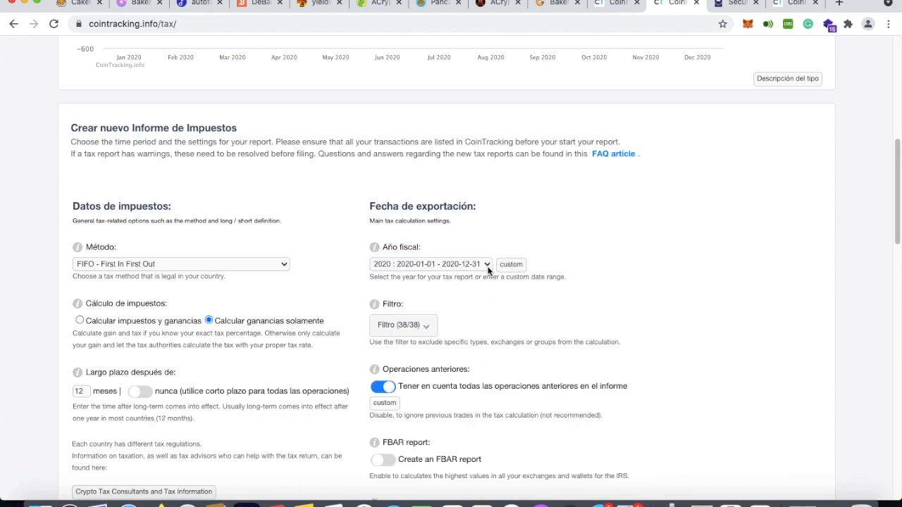
scroll(586, 286, down, 2)
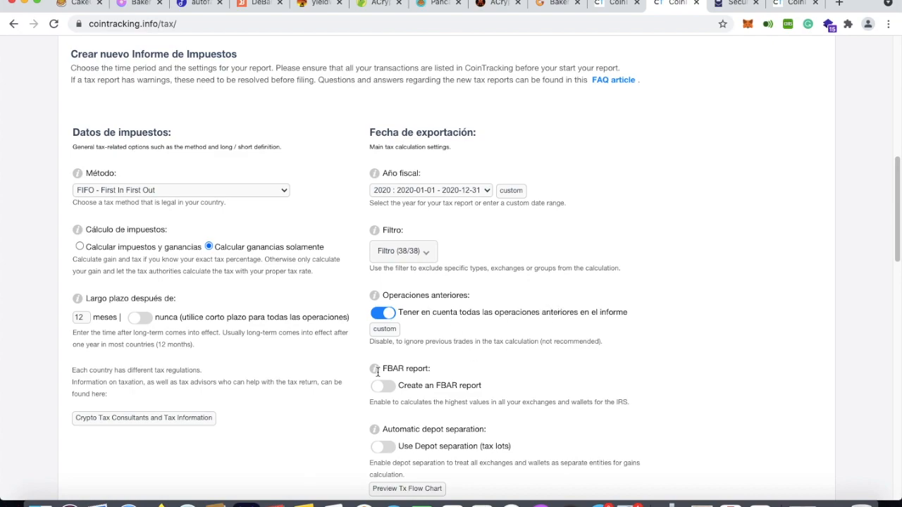
click(148, 321)
- Generate the FIFO tax report for fiscal year 2020 with gains-only calculation and check its entry in the created reports summary
scroll(567, 372, down, 1)
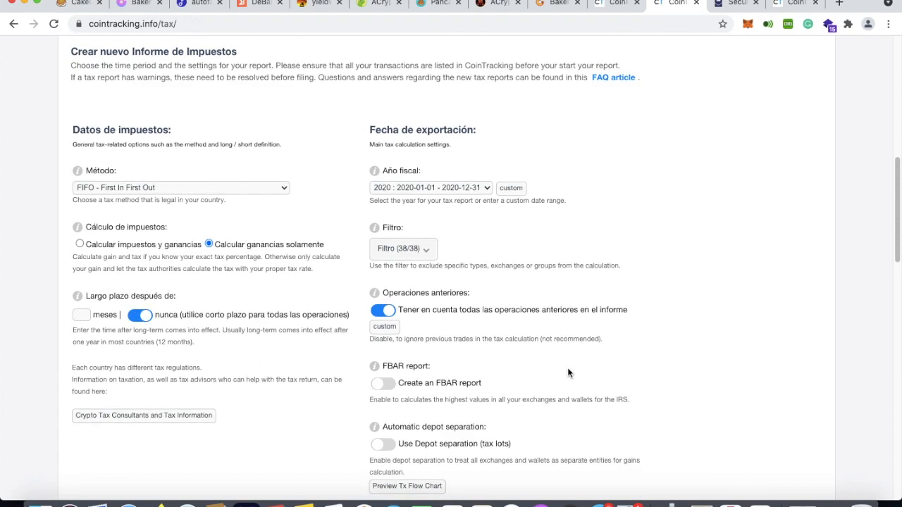
scroll(567, 372, down, 3)
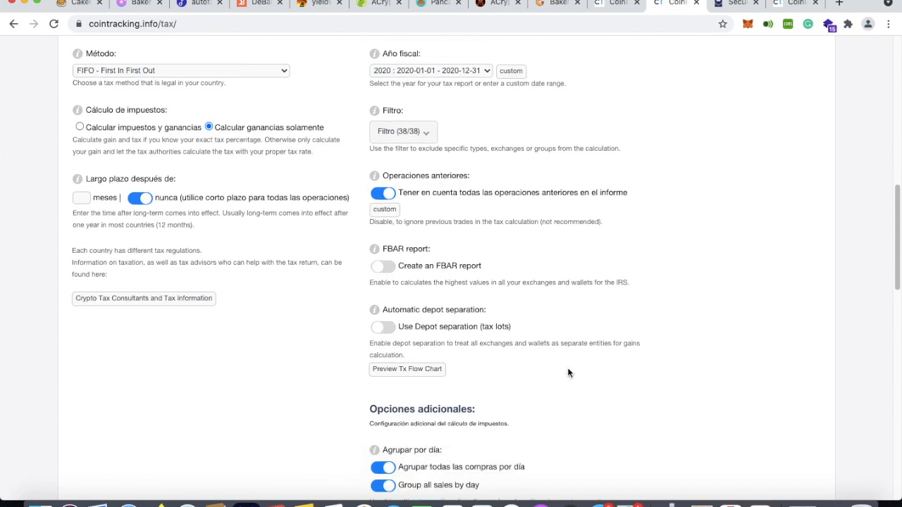
scroll(568, 372, down, 2)
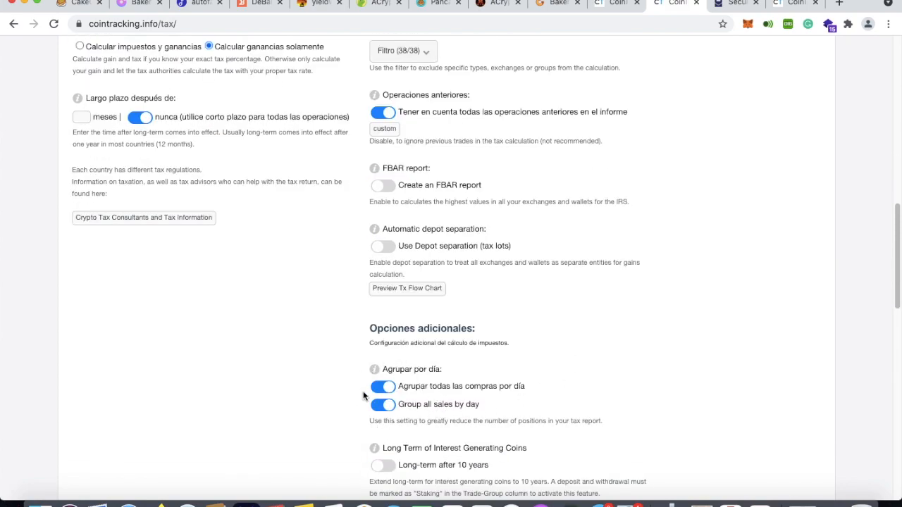
scroll(364, 396, down, 4)
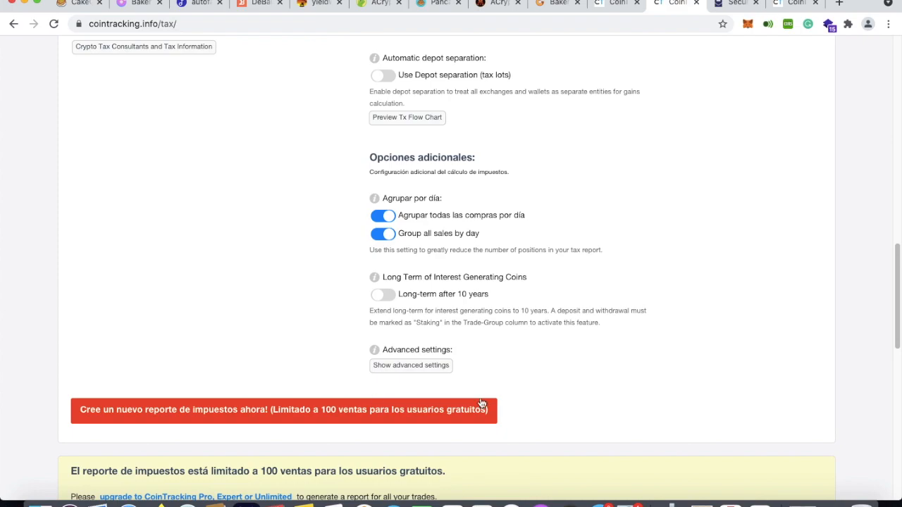
scroll(519, 393, down, 2)
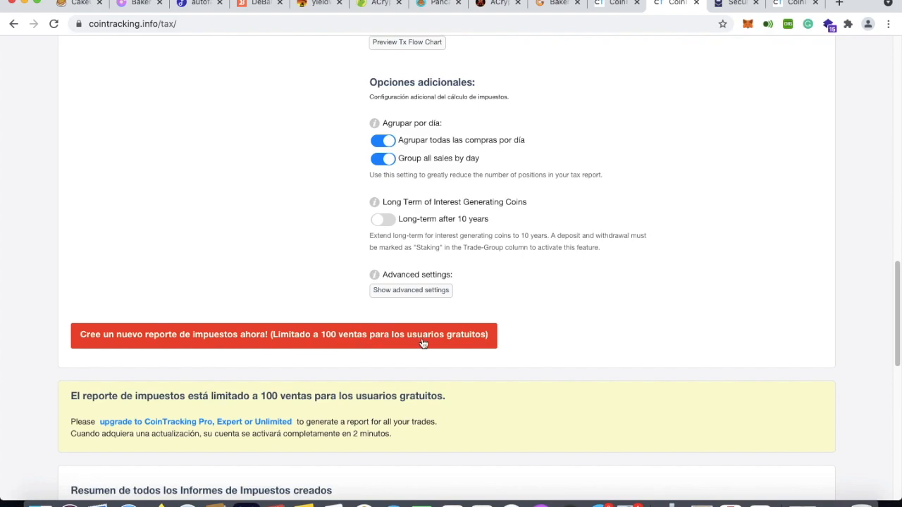
scroll(504, 324, down, 6)
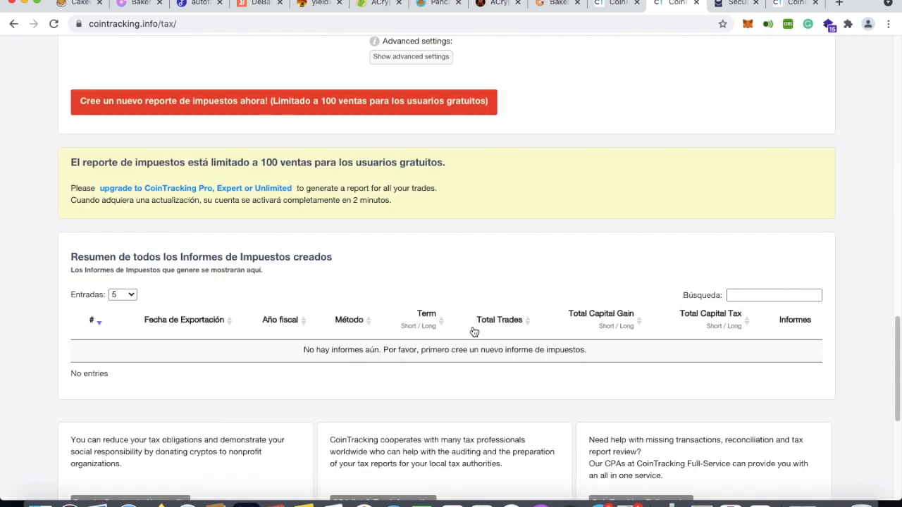
scroll(508, 259, up, 3)
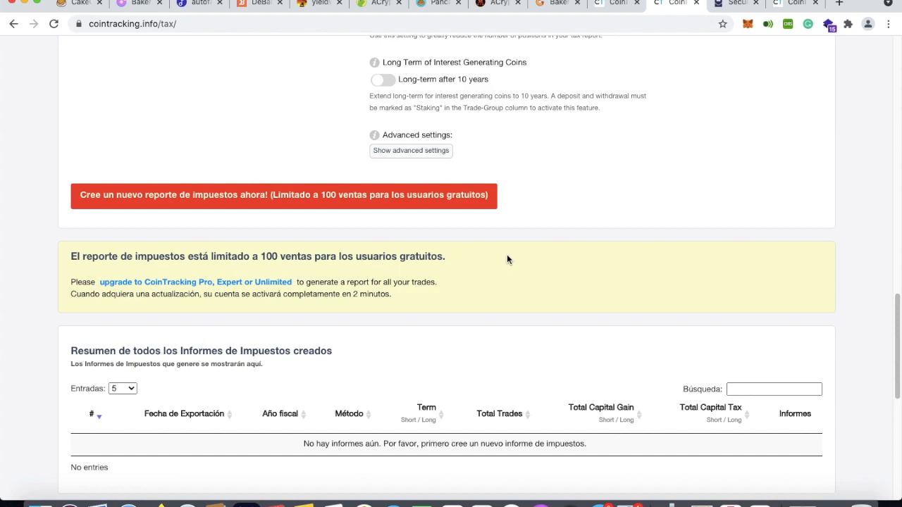
click(372, 206)
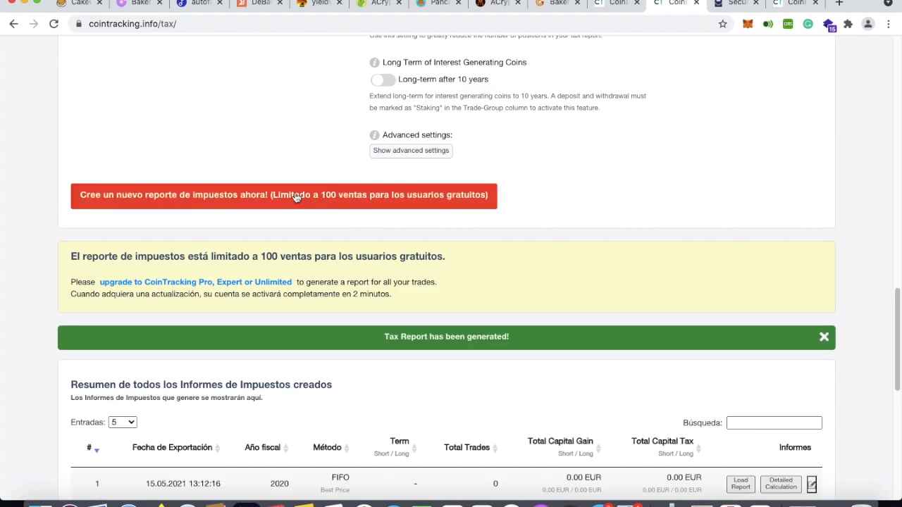
scroll(381, 423, down, 2)
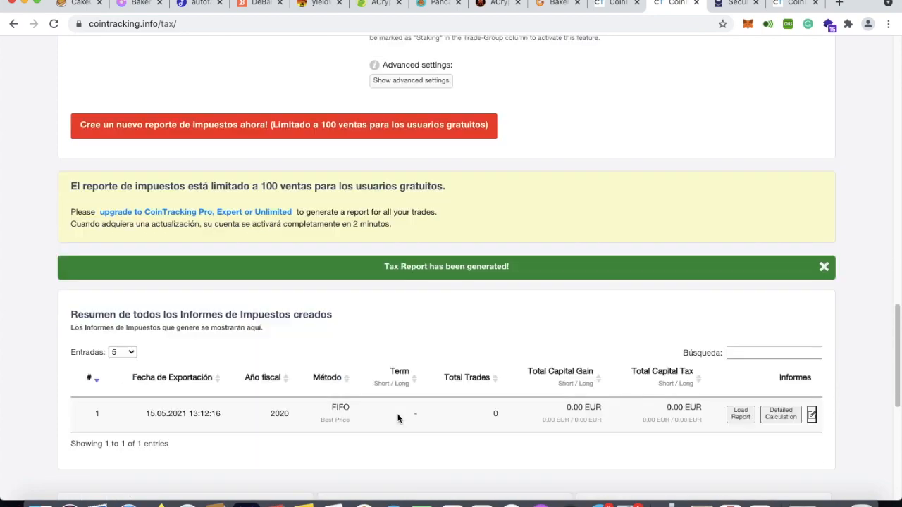